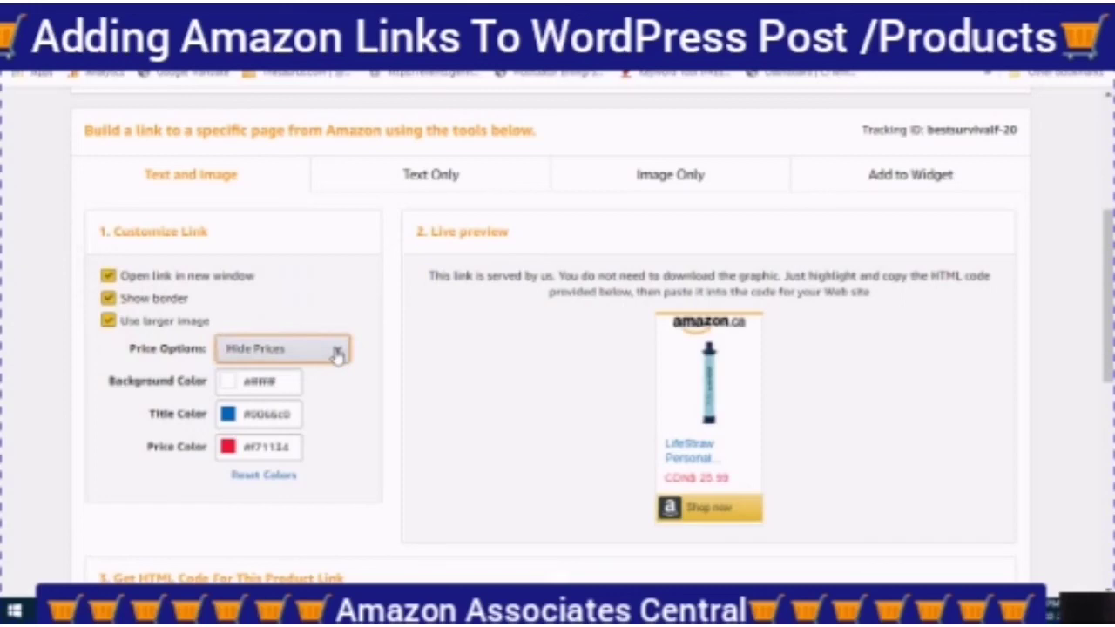
# - Choose Hide Prices for the LifeStraw product link and set its background color to light blue #1ccbe6
pyautogui.click(337, 352)
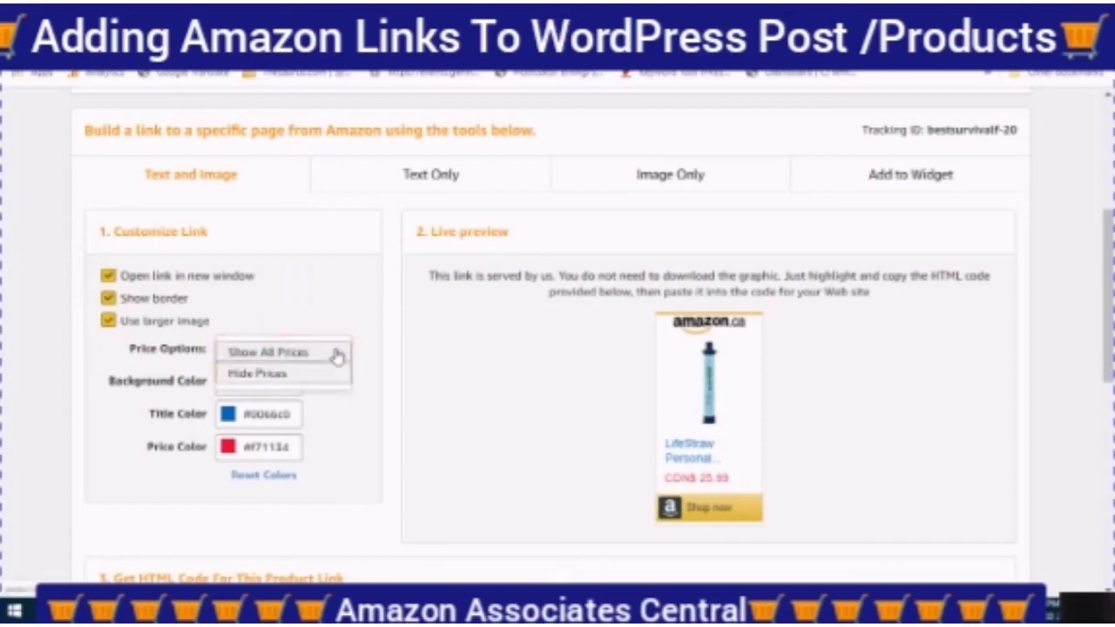
pyautogui.click(285, 378)
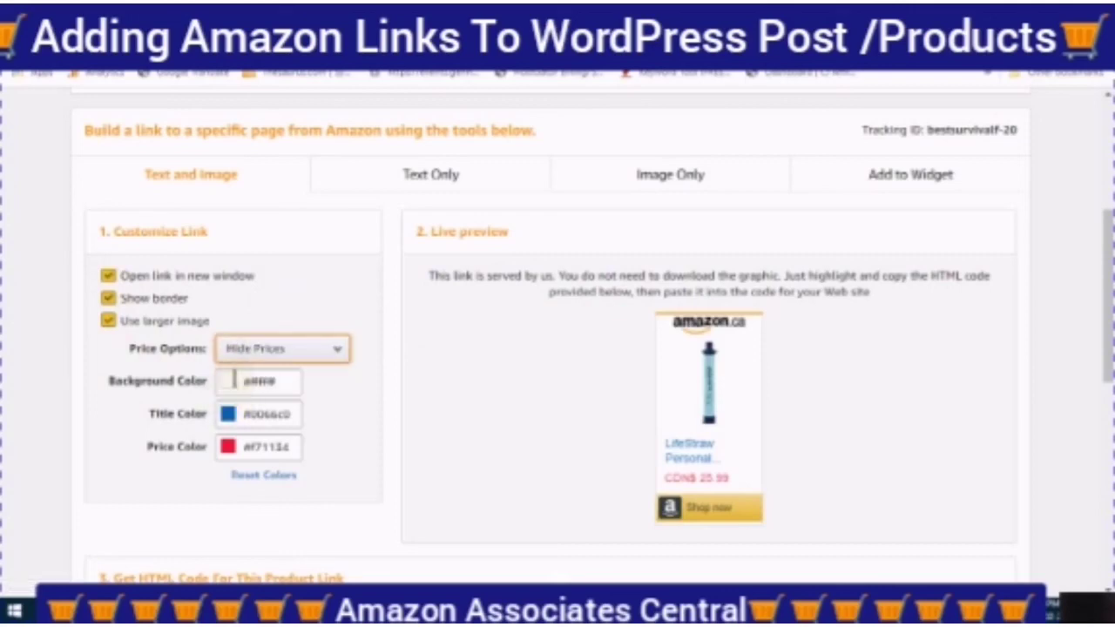
pyautogui.click(229, 383)
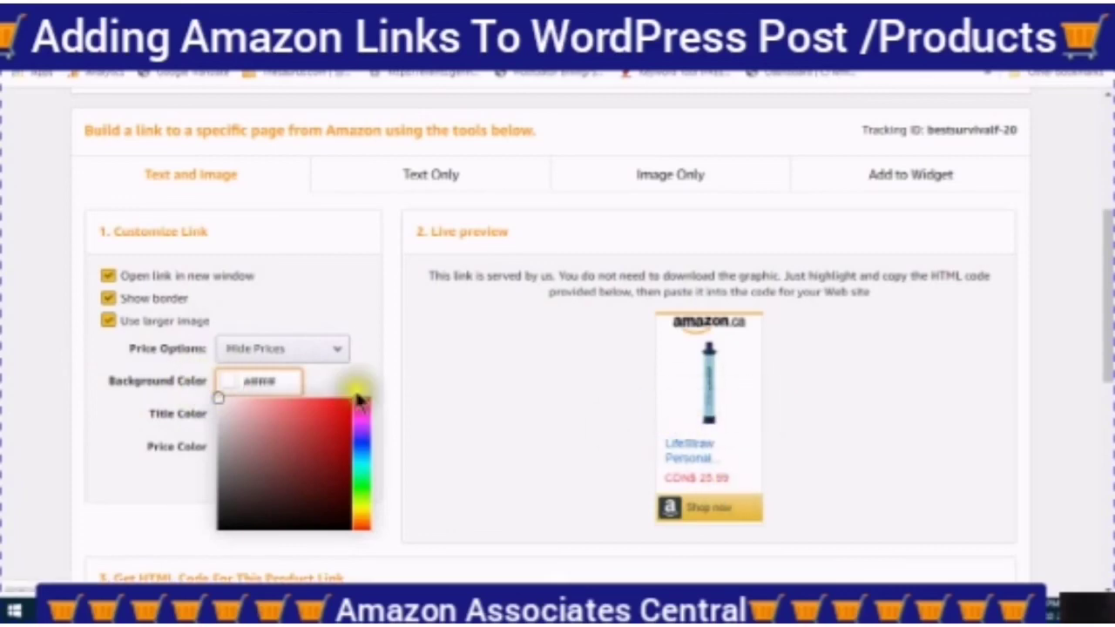
pyautogui.moveTo(360, 401); pyautogui.dragTo(361, 455)
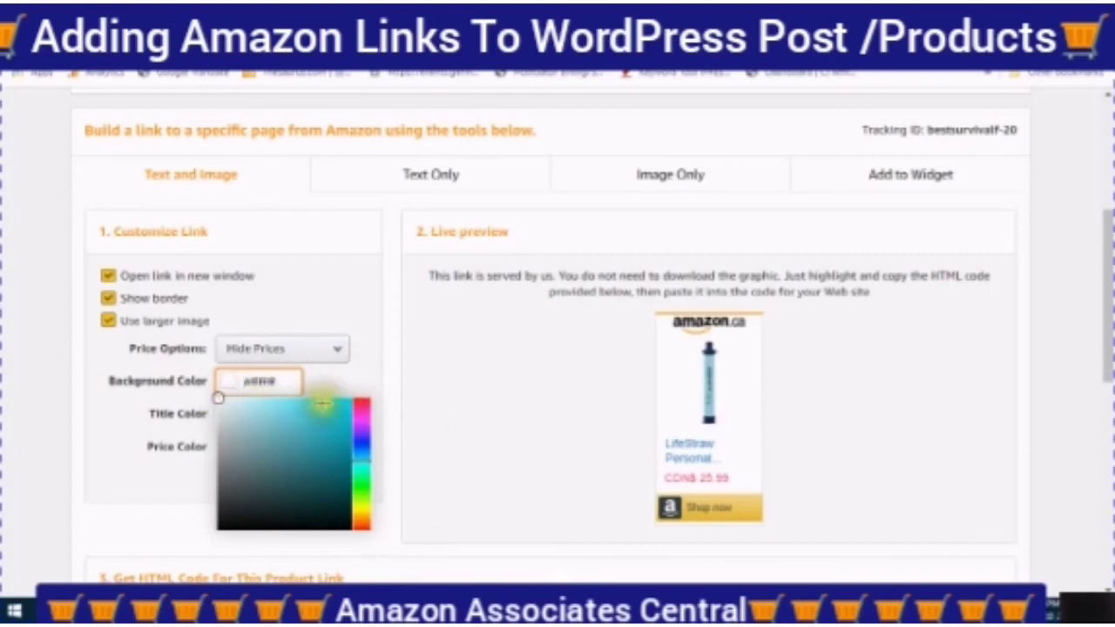
pyautogui.click(333, 409)
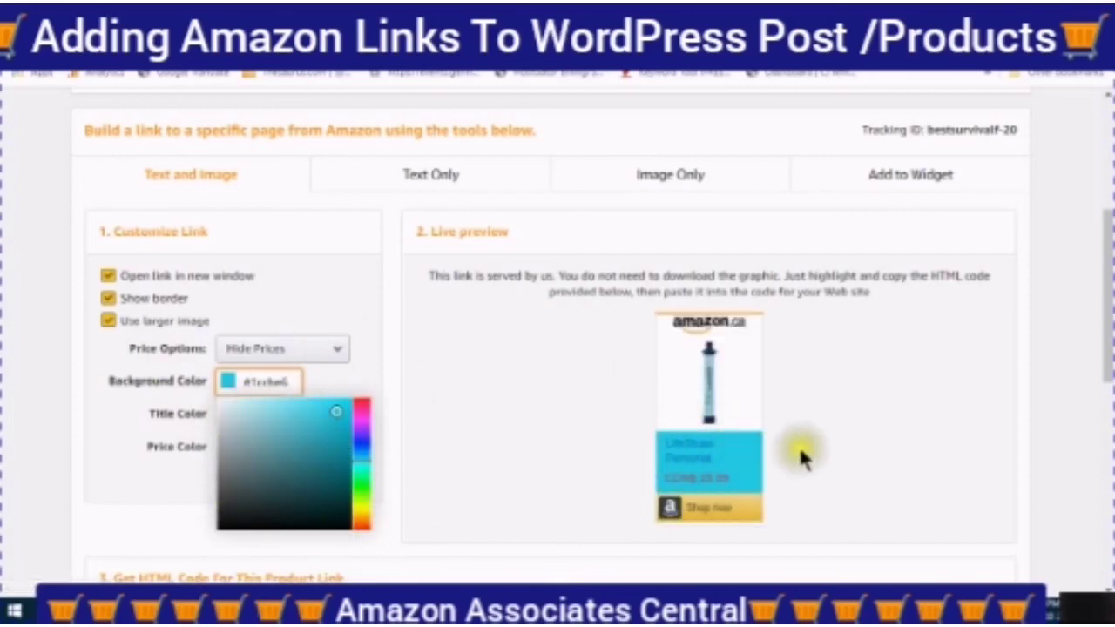
pyautogui.click(155, 435)
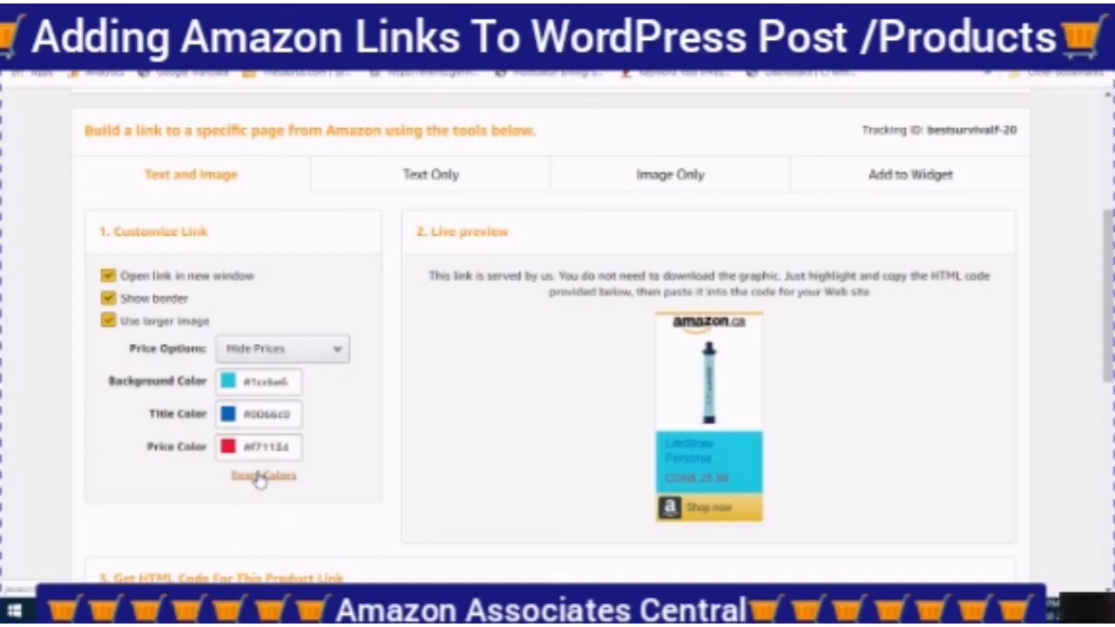
# - Highlight and copy the iframe HTML code generated for the text and image product link
pyautogui.scroll(-5, 614, 396)
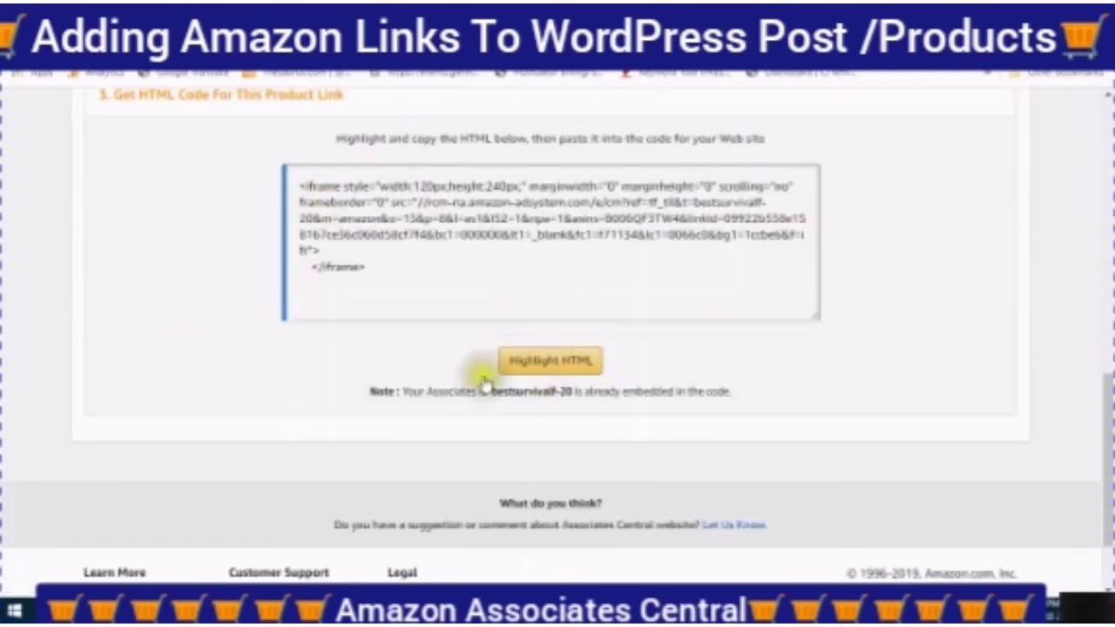
pyautogui.click(542, 364)
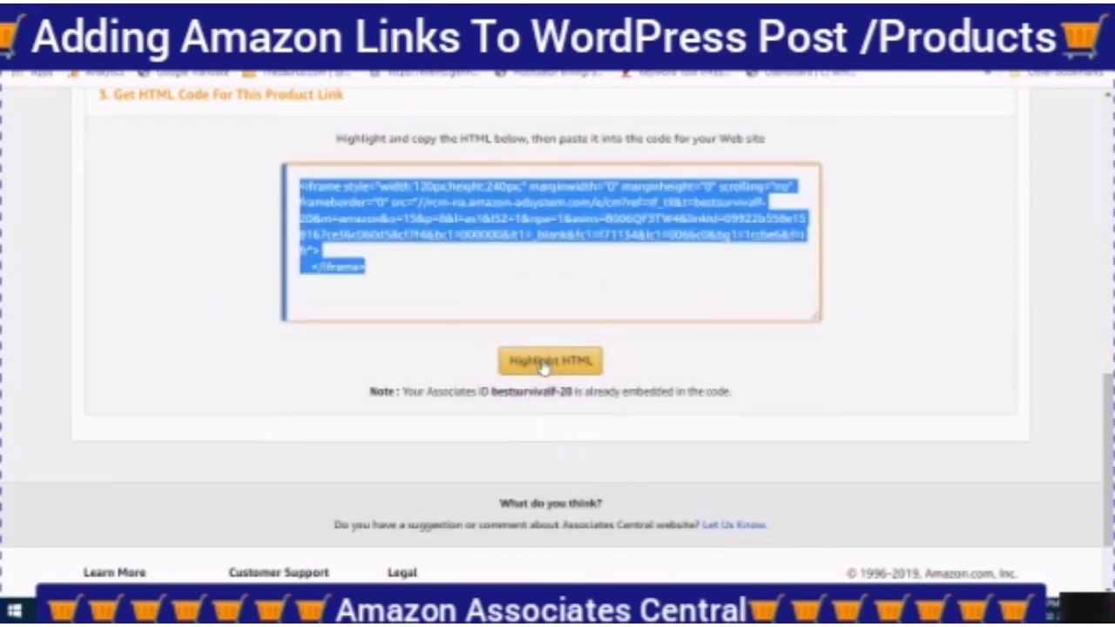
pyautogui.scroll(2, 494, 298)
pyautogui.scroll(3, 487, 305)
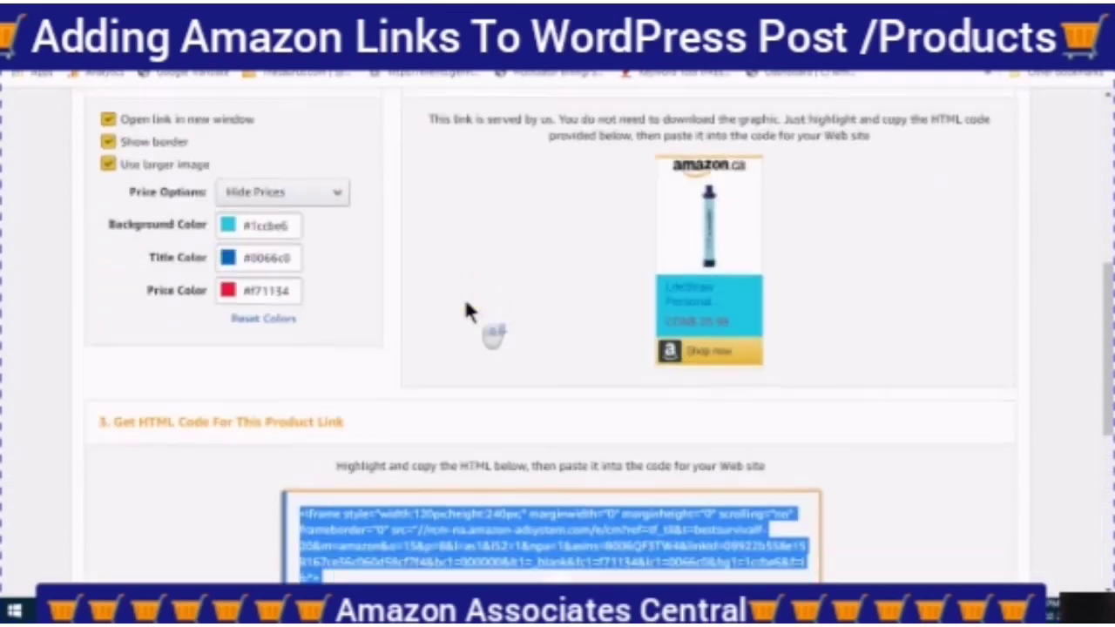
pyautogui.scroll(-2, 465, 311)
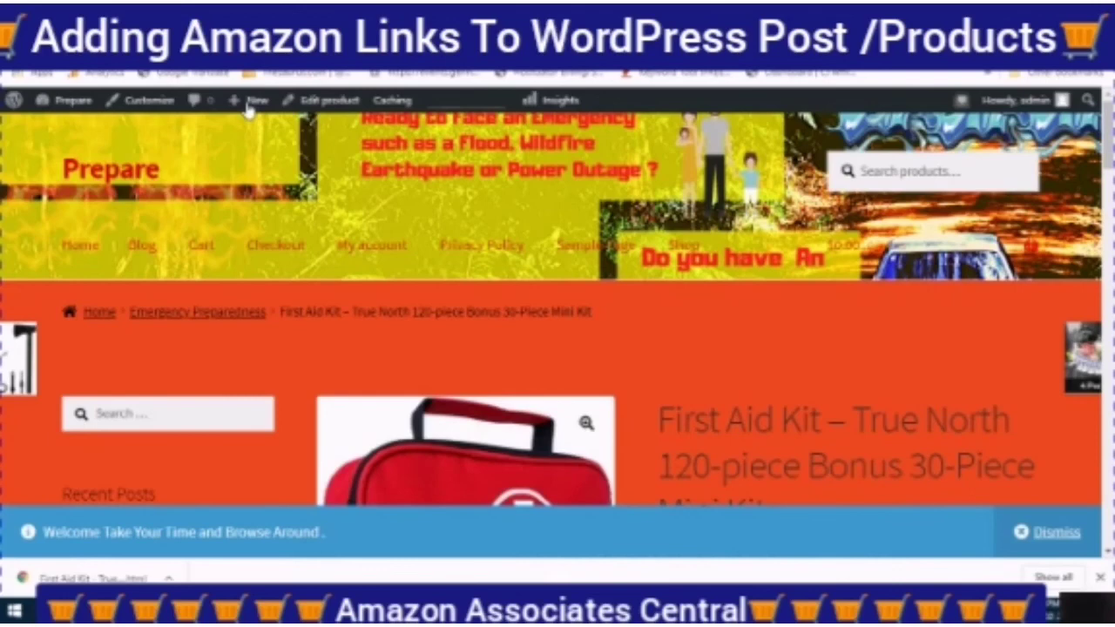
# - Switch to the WordPress site, create a new post and add a Custom HTML block to its body
pyautogui.moveTo(250, 102)
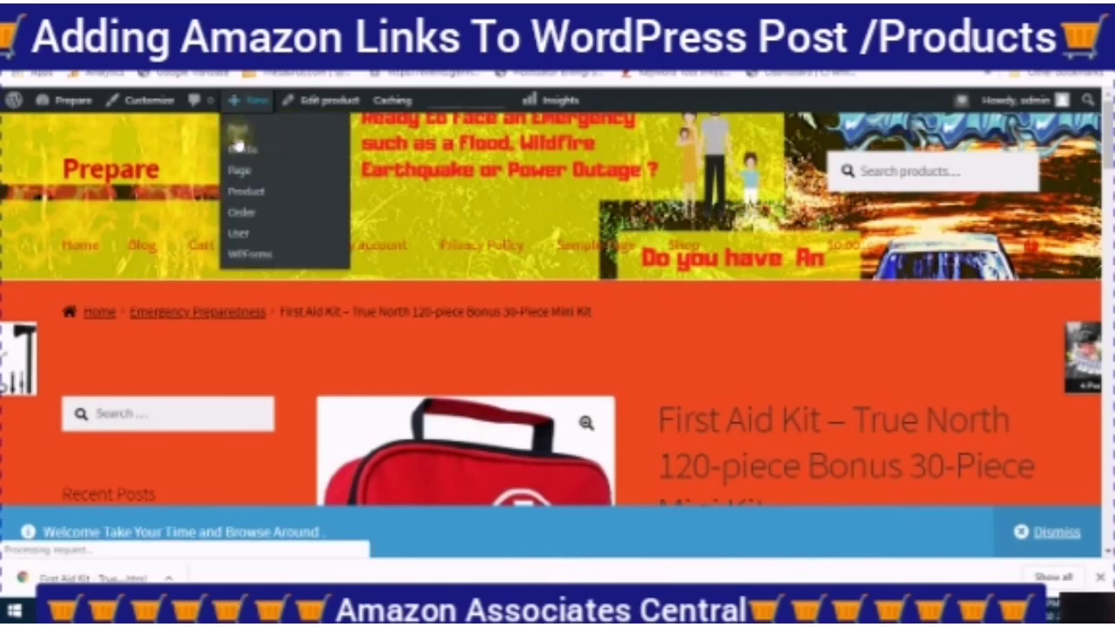
pyautogui.click(237, 125)
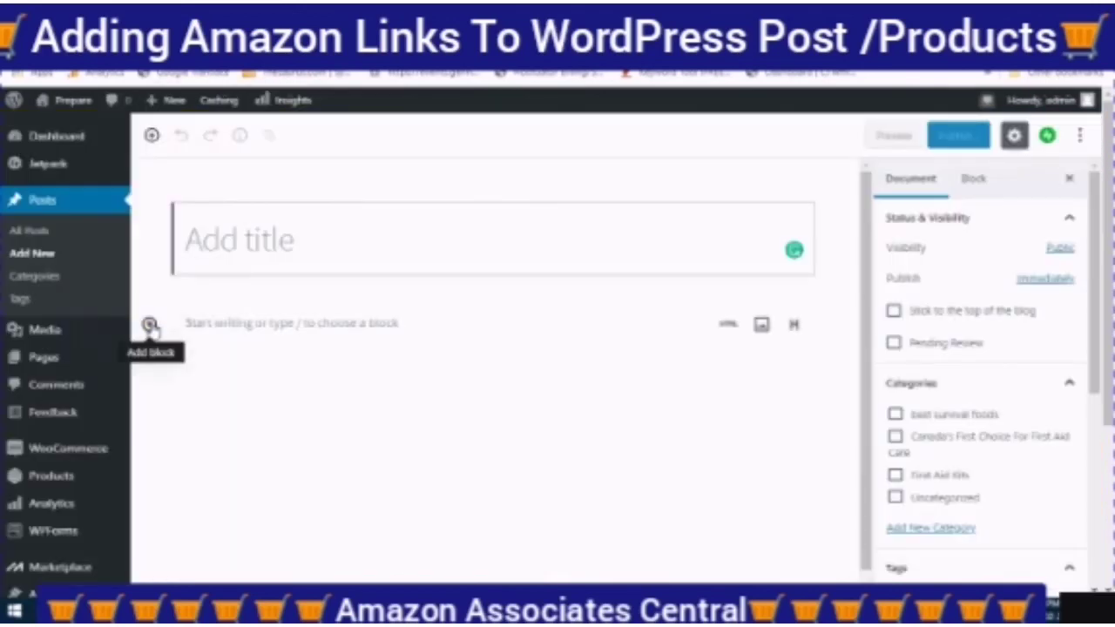
pyautogui.click(150, 325)
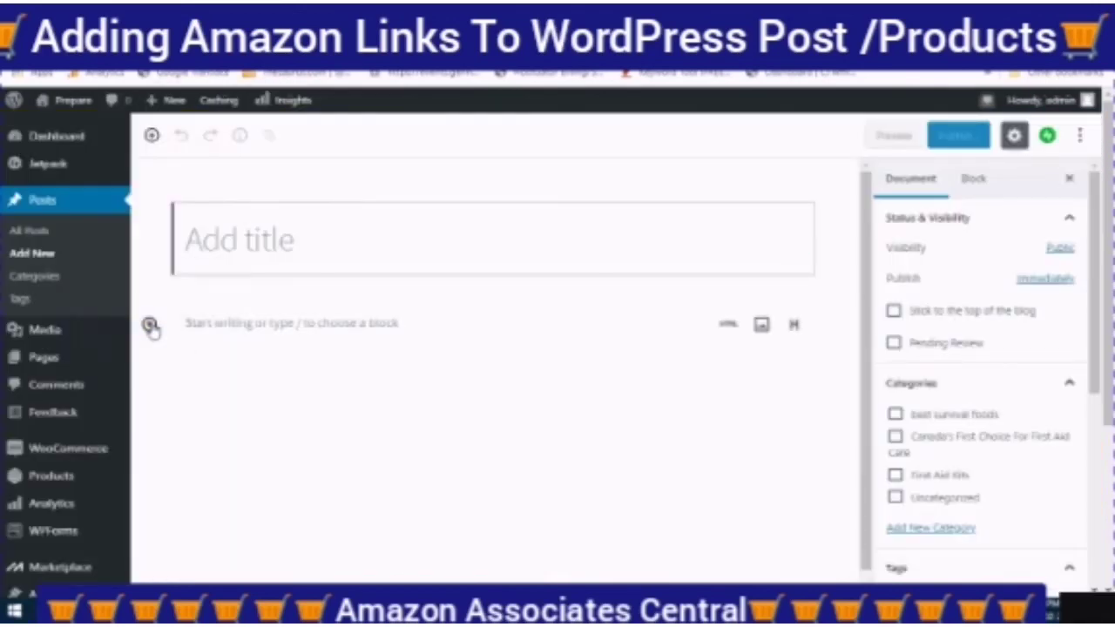
pyautogui.click(151, 327)
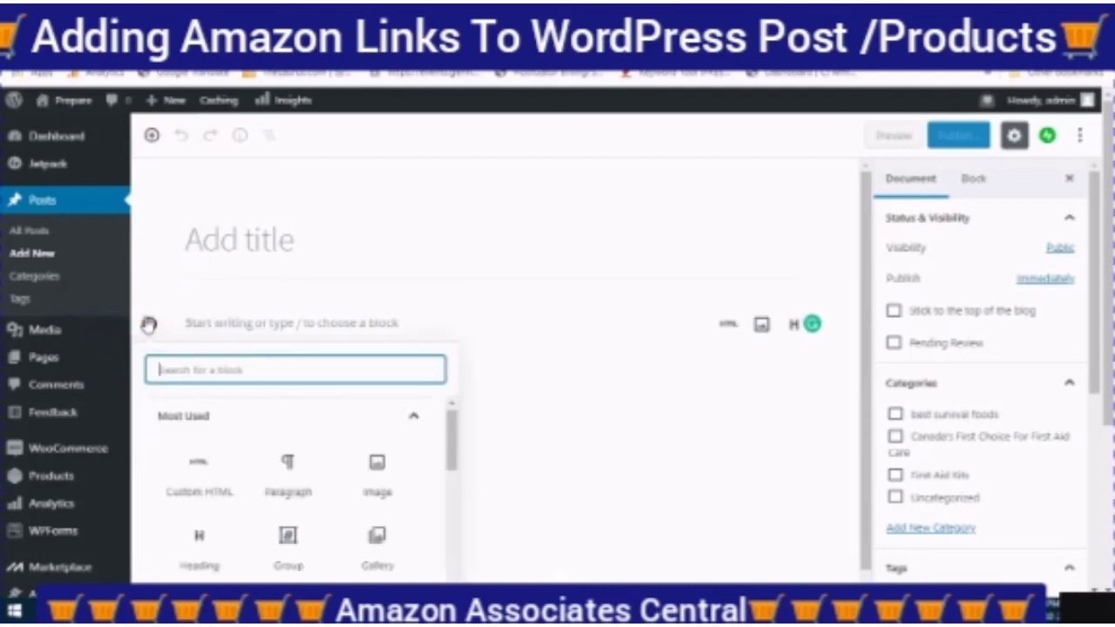
pyautogui.scroll(-5, 311, 428)
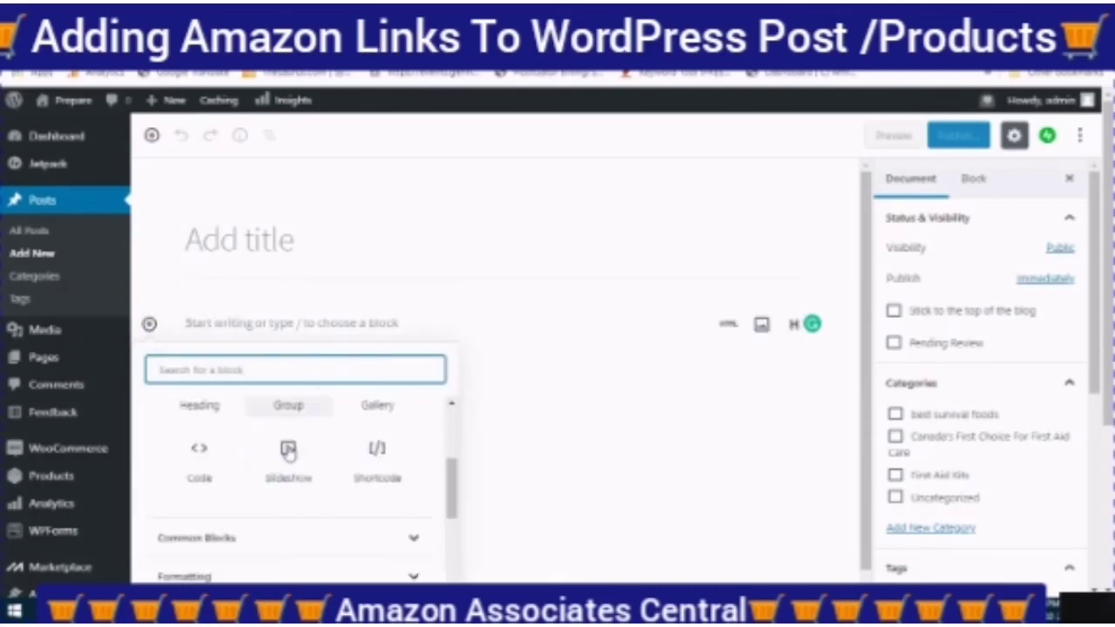
pyautogui.scroll(5, 289, 447)
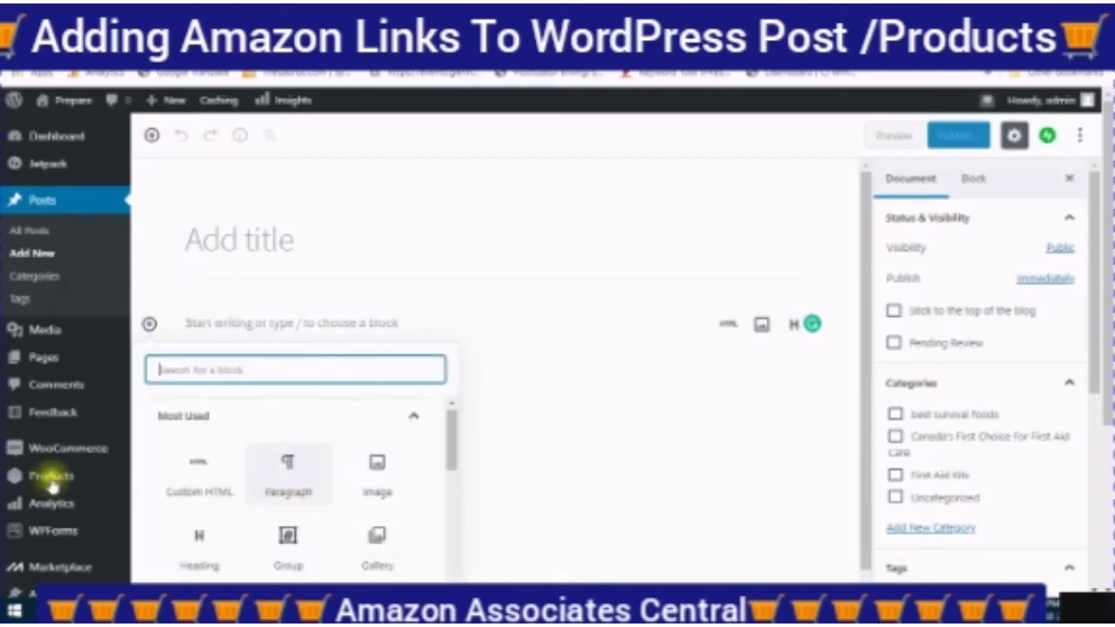
pyautogui.click(196, 470)
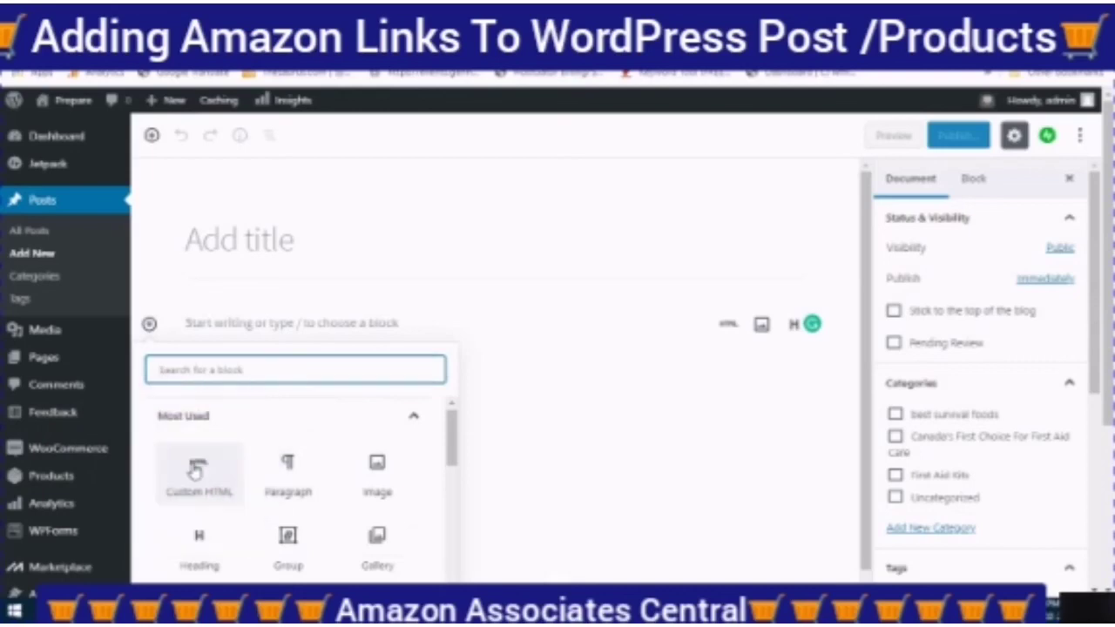
pyautogui.click(197, 467)
pyautogui.click(202, 476)
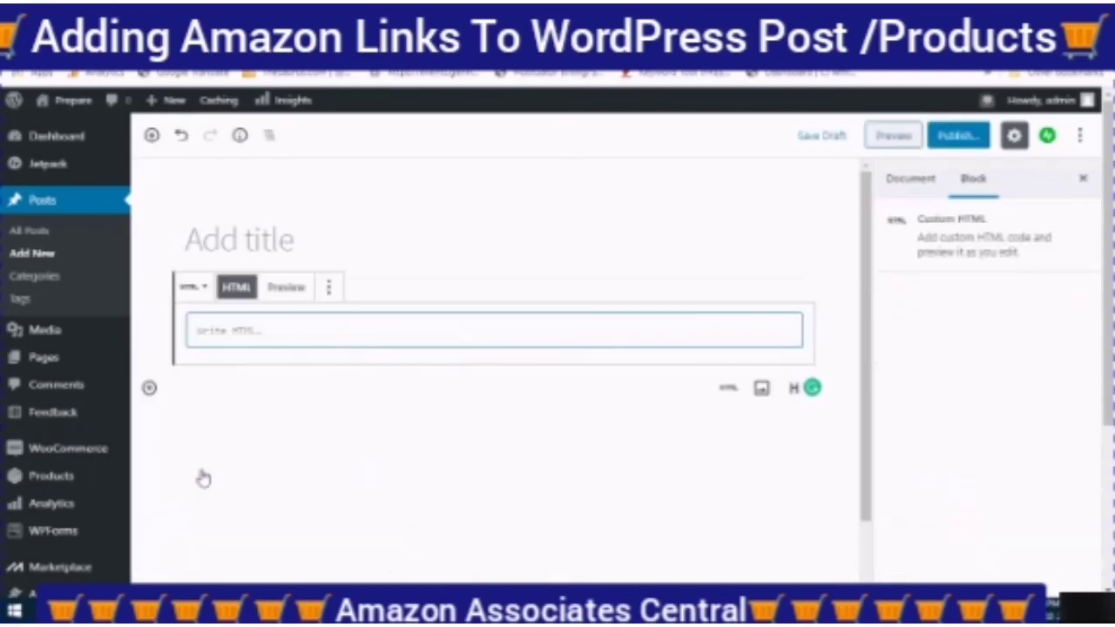
# - Paste the copied Amazon iframe code into the Custom HTML block and show the block's preview
pyautogui.click(193, 331)
pyautogui.rightClick(192, 331)
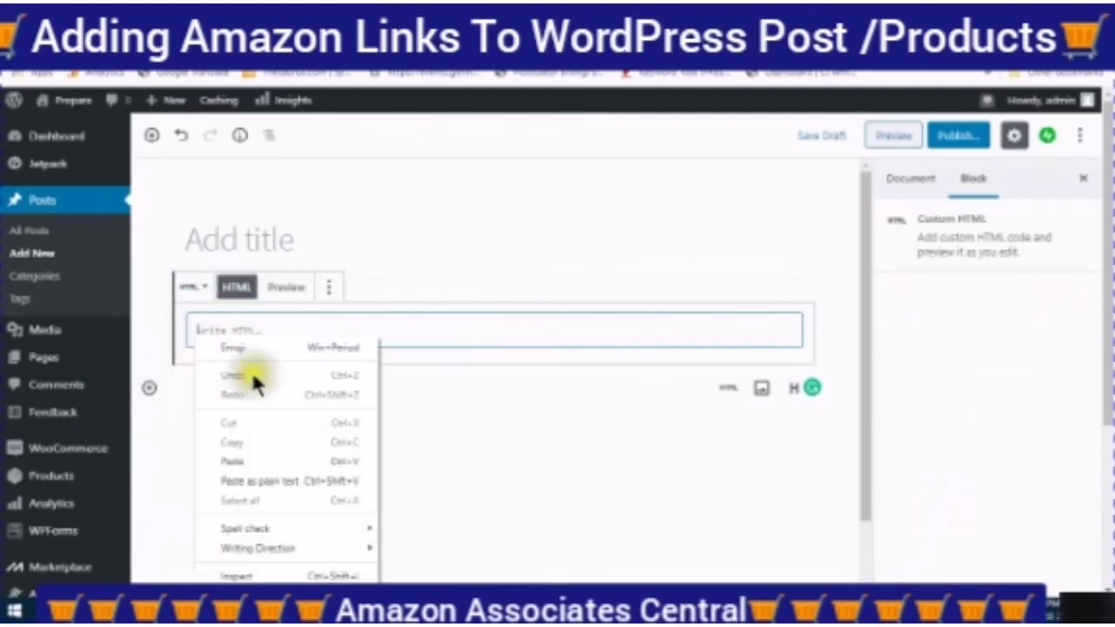
pyautogui.click(229, 455)
pyautogui.hotkey('ctrl', 'v')
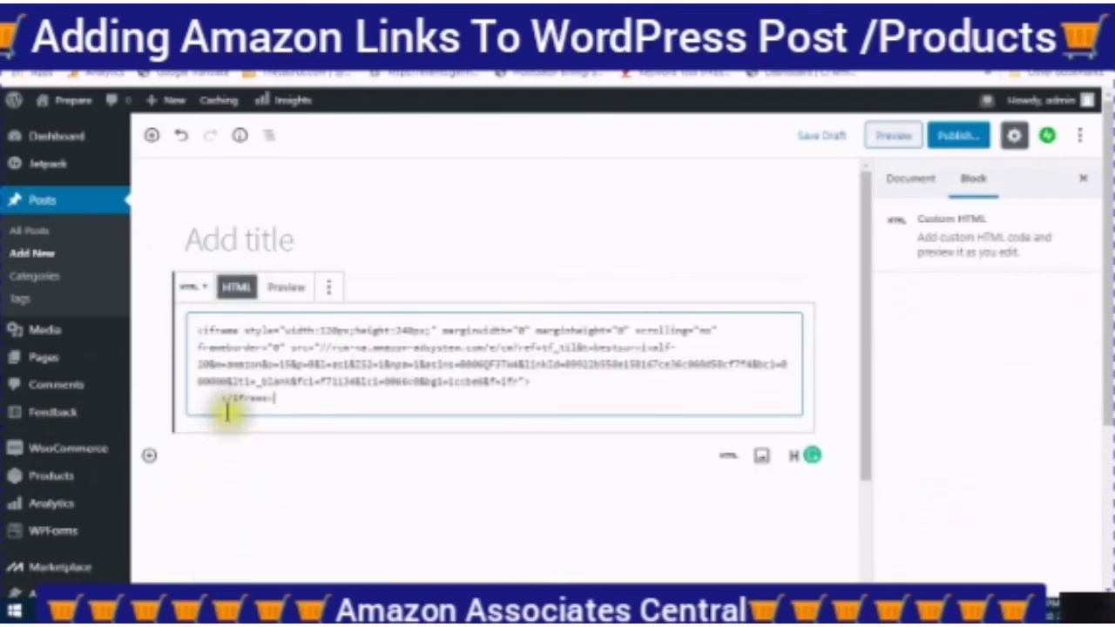
pyautogui.click(287, 289)
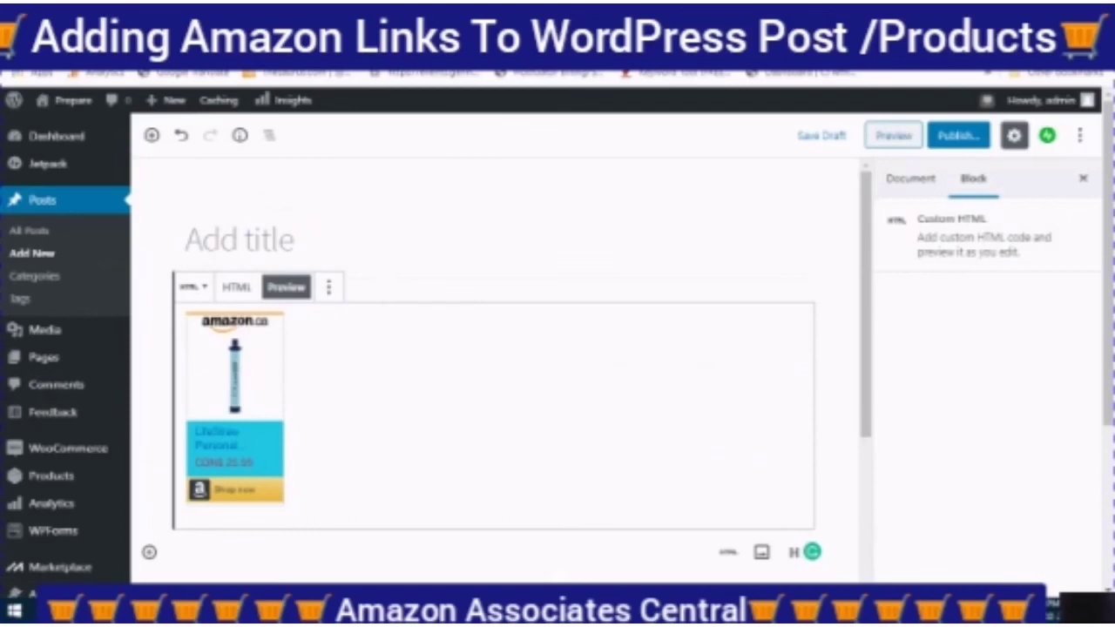
# - Switch back to Amazon Associates, show the text-only version of the link and copy the full product name from its live preview
pyautogui.hotkey('ctrl', 'Tab')
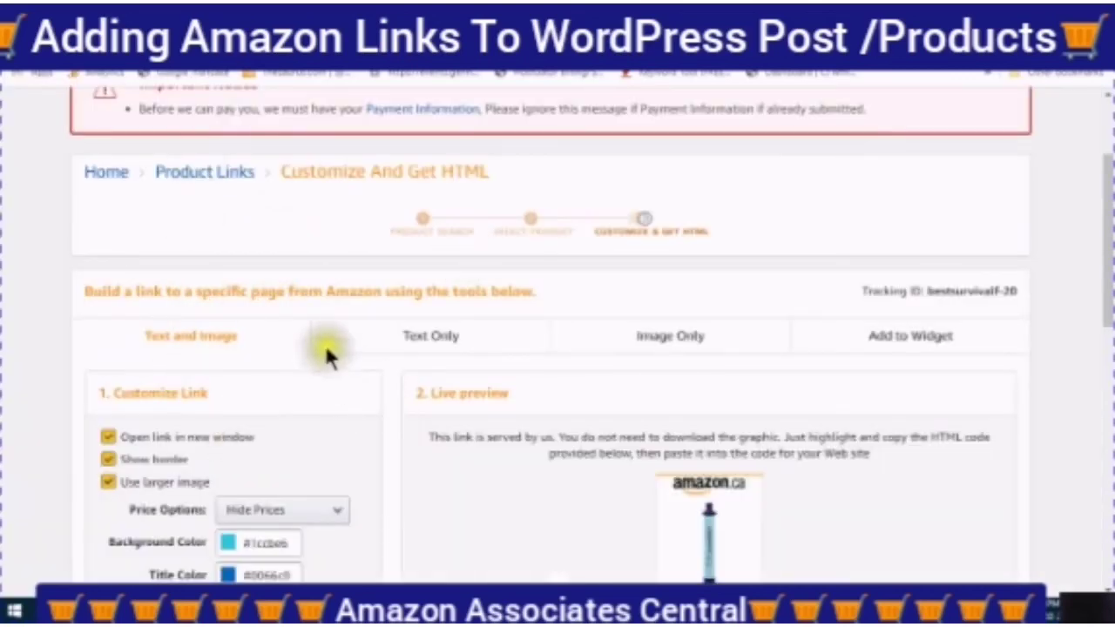
pyautogui.scroll(-1, 427, 352)
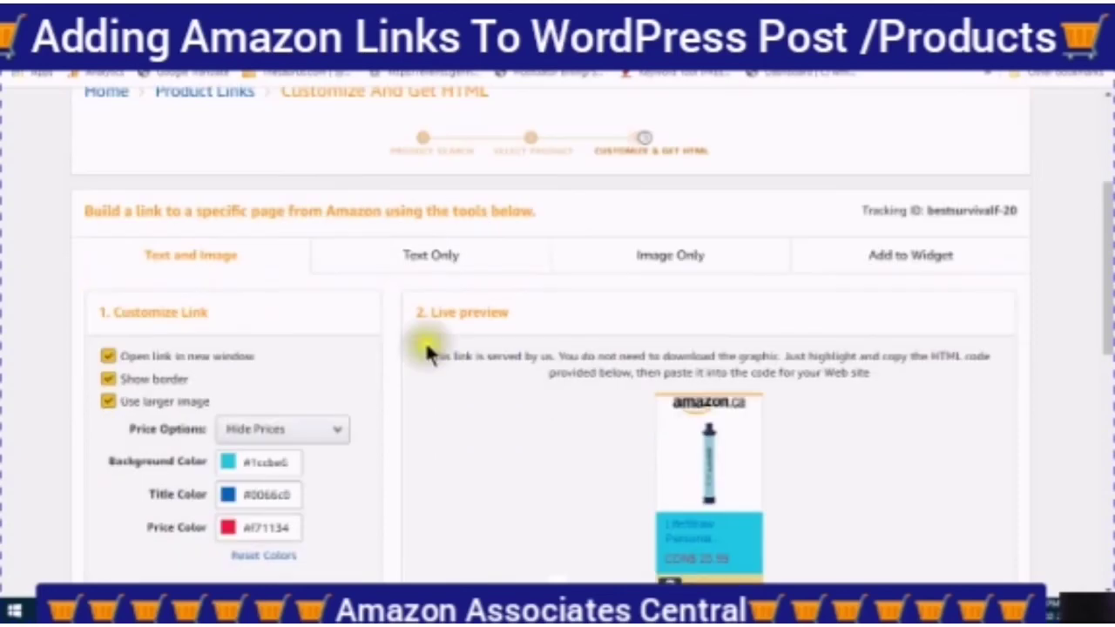
pyautogui.click(429, 259)
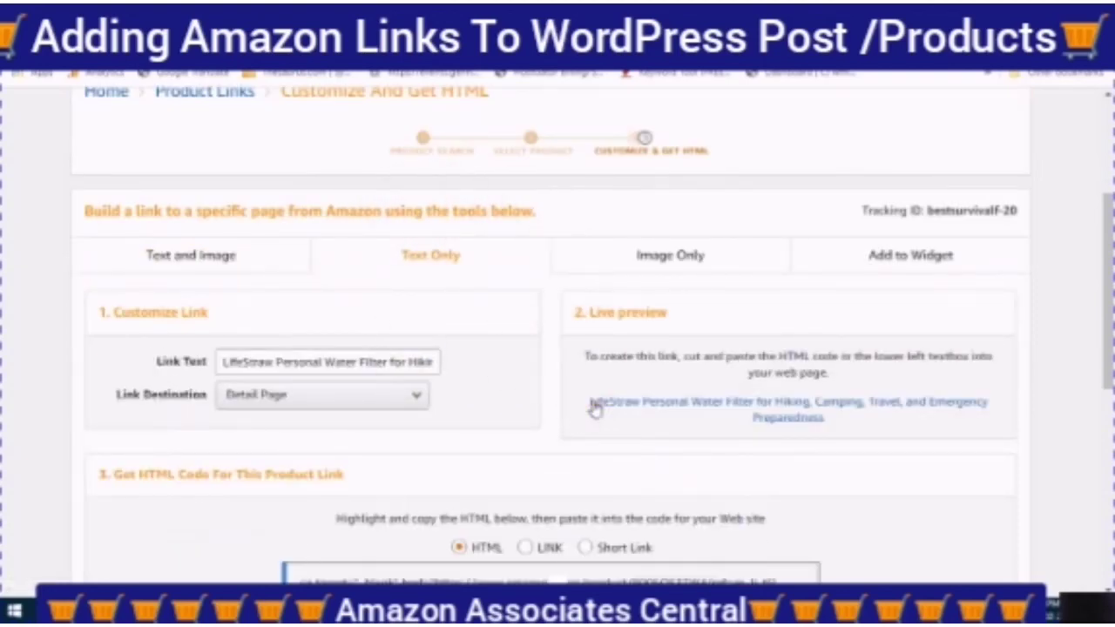
pyautogui.moveTo(592, 403); pyautogui.dragTo(998, 428)
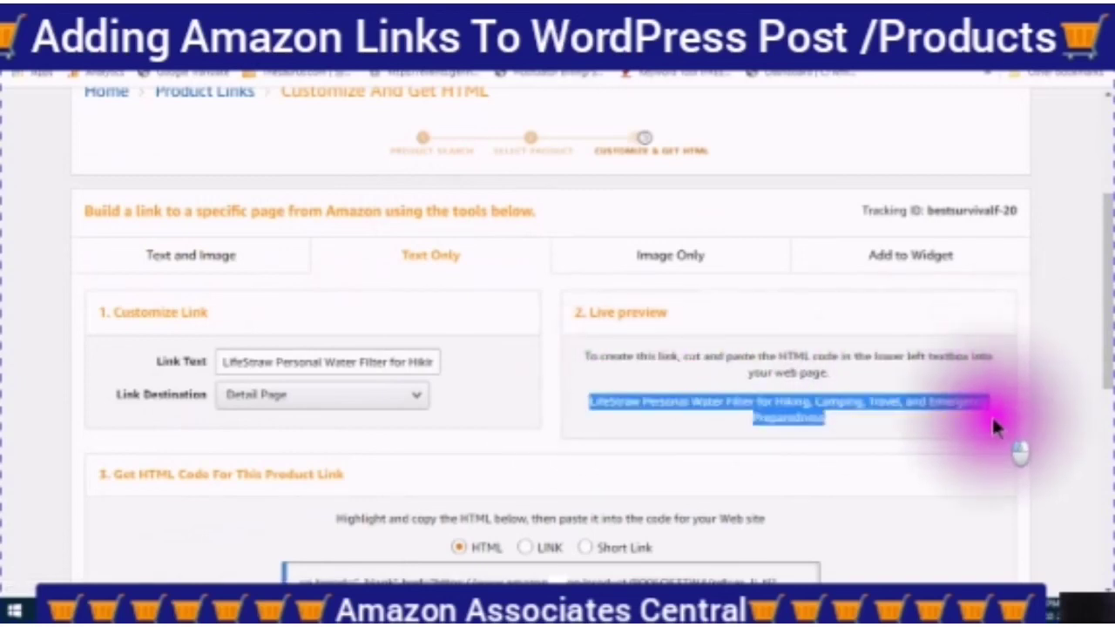
pyautogui.rightClick(714, 409)
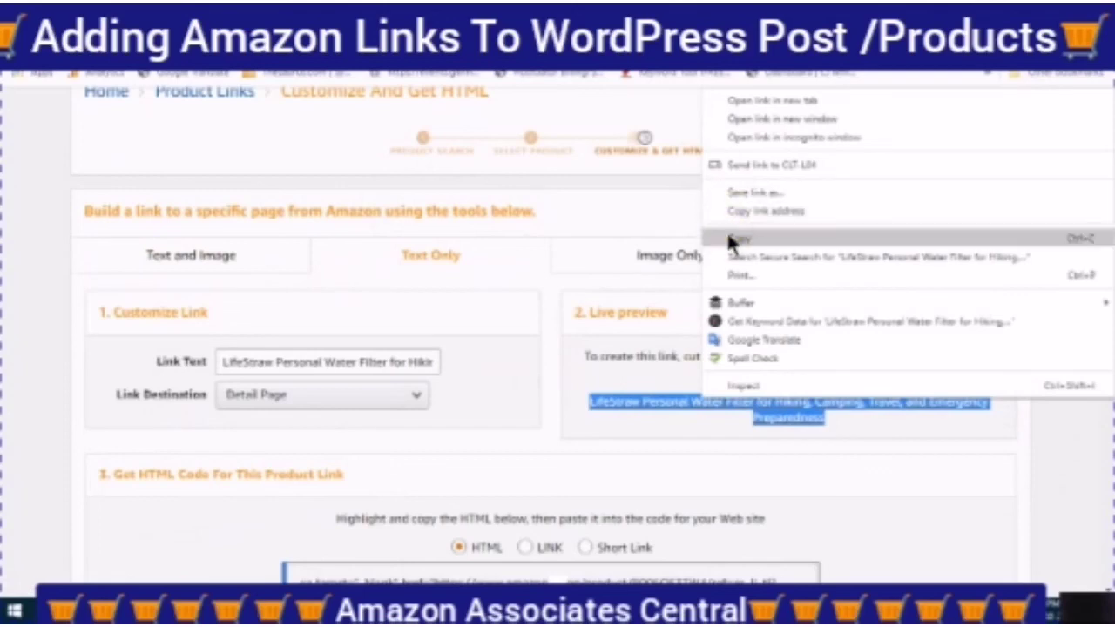
pyautogui.click(731, 238)
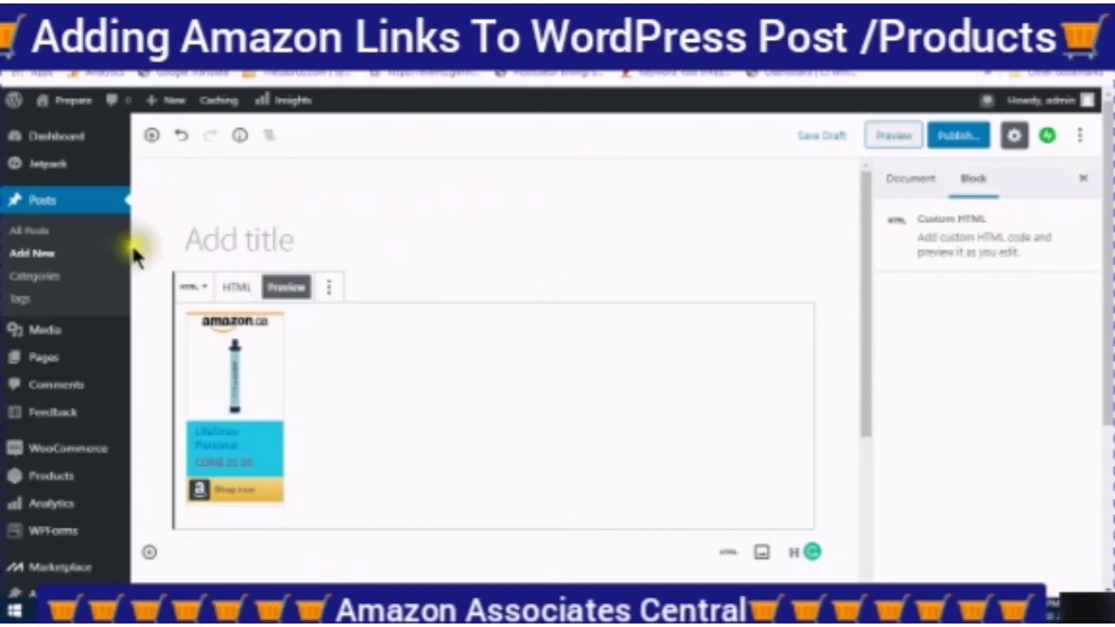
# - Switch to the WordPress post and paste "LifeStraw Personal Water Filter for Hiking, Camping, Travel, and Emergency Preparedness" as its title
pyautogui.click(192, 234)
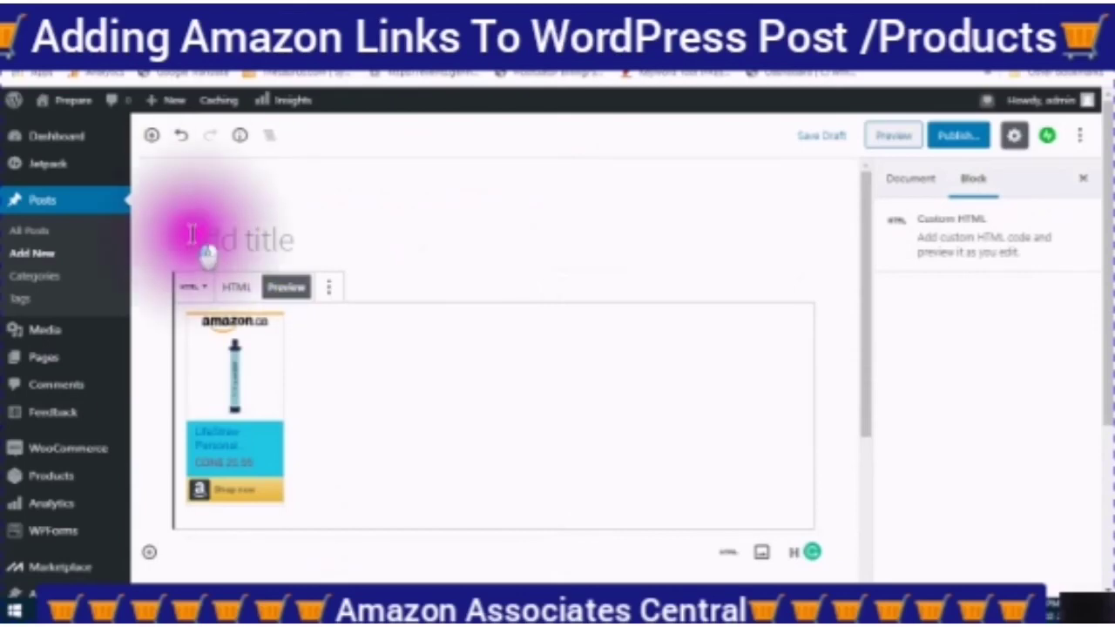
pyautogui.rightClick(192, 235)
pyautogui.click(230, 370)
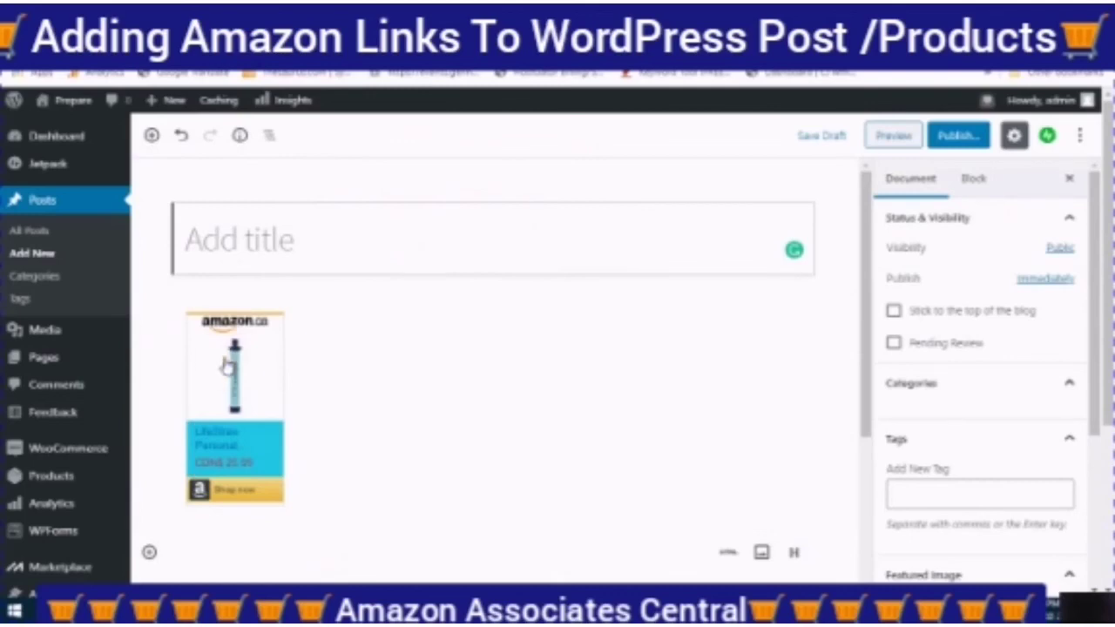
pyautogui.hotkey('ctrl', 'v')
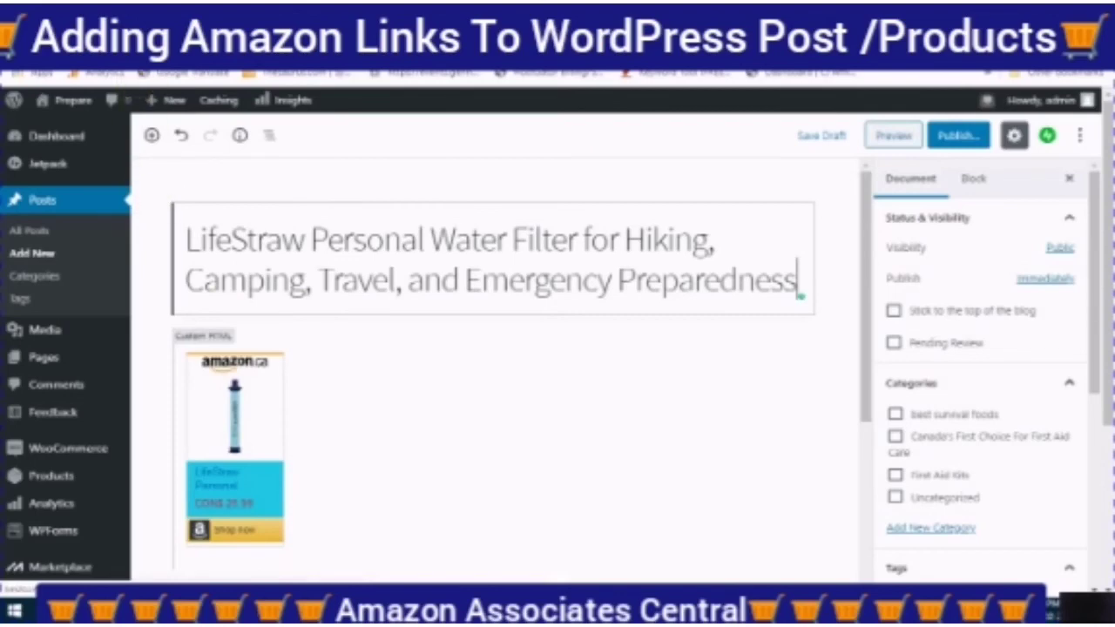
pyautogui.scroll(-2, 492, 366)
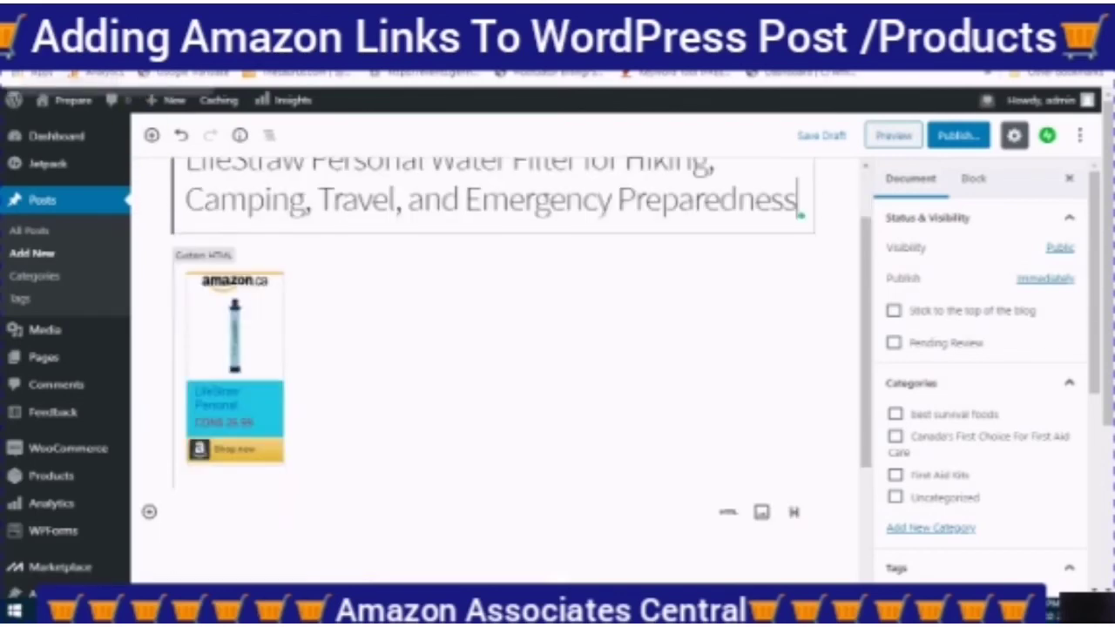
pyautogui.scroll(-2, 492, 365)
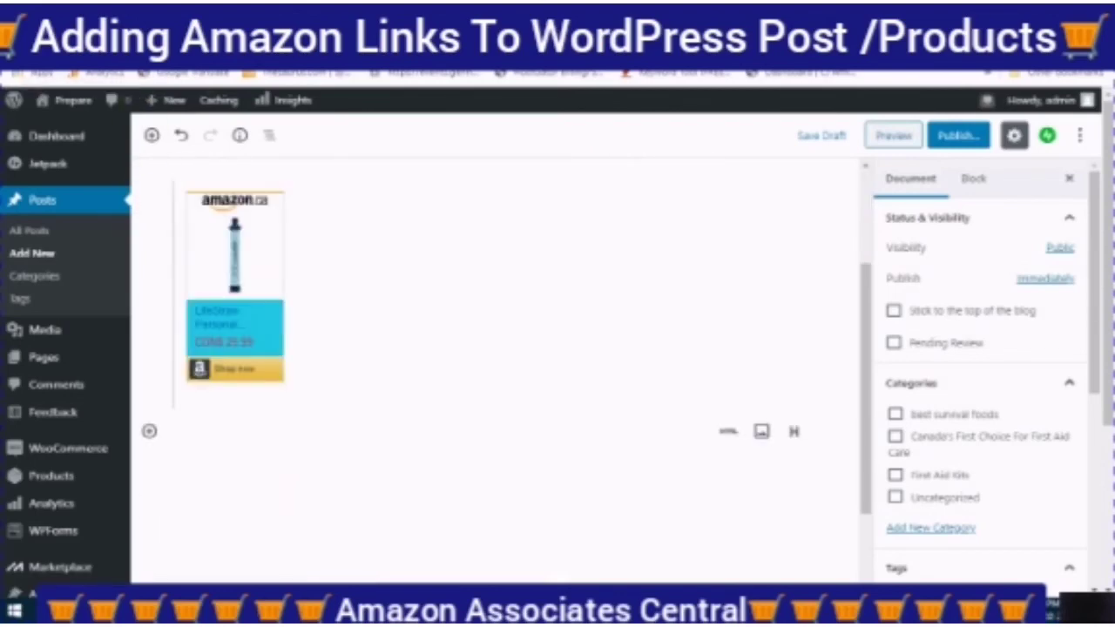
# - Switch to Amazon Associates and copy the entire HTML code of the text-only LifeStraw product link
pyautogui.hotkey('ctrl', 'Tab')
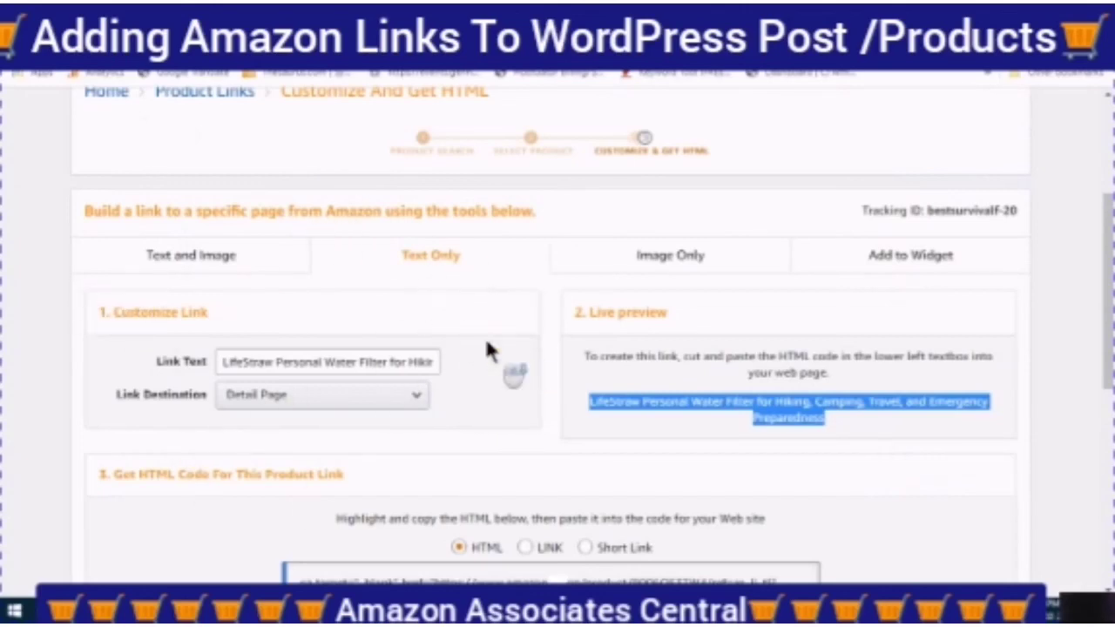
pyautogui.scroll(-6, 1095, 405)
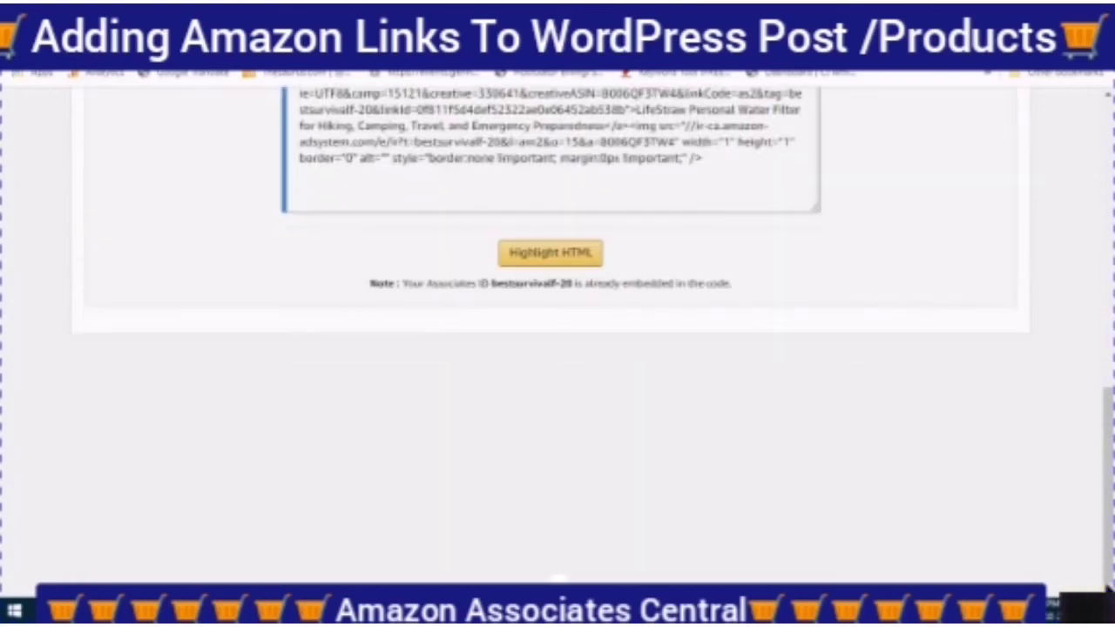
pyautogui.scroll(3, 465, 184)
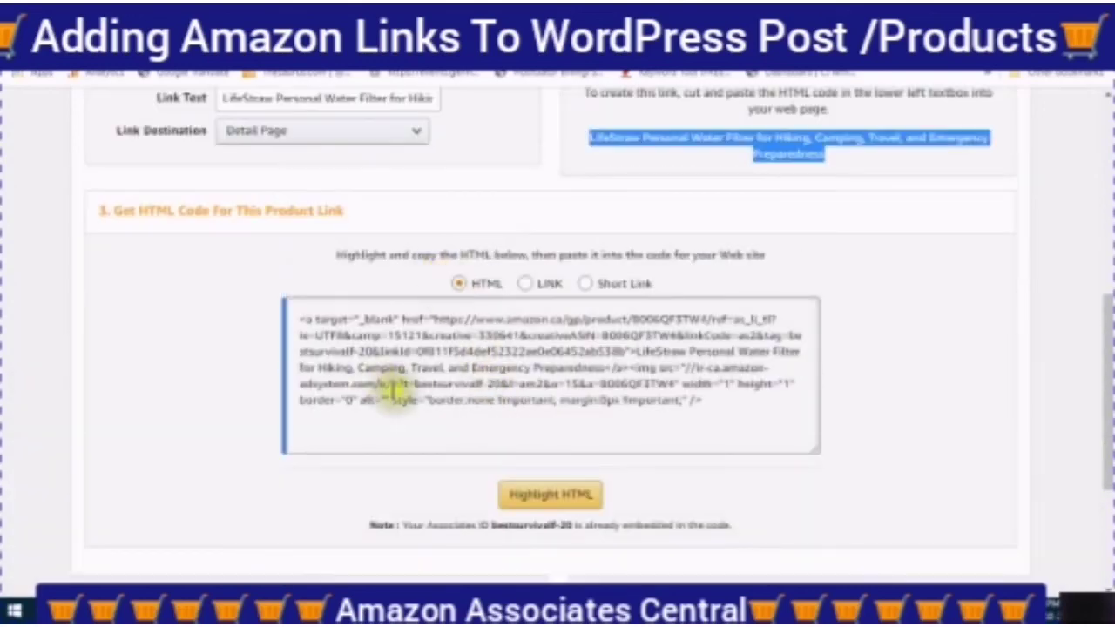
pyautogui.click(540, 502)
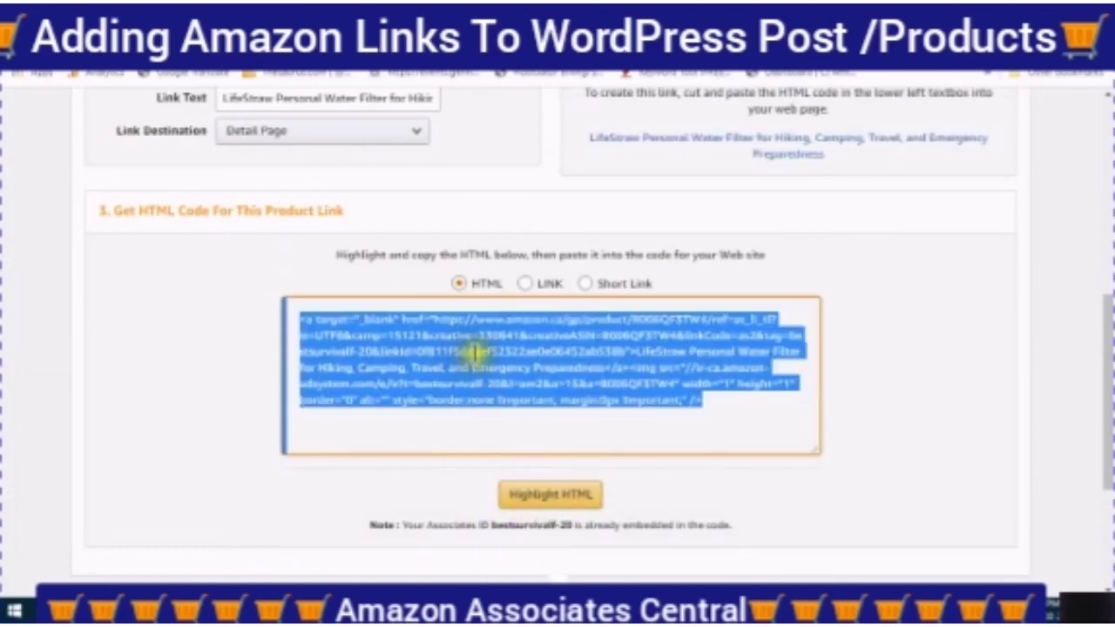
pyautogui.rightClick(475, 353)
pyautogui.click(513, 363)
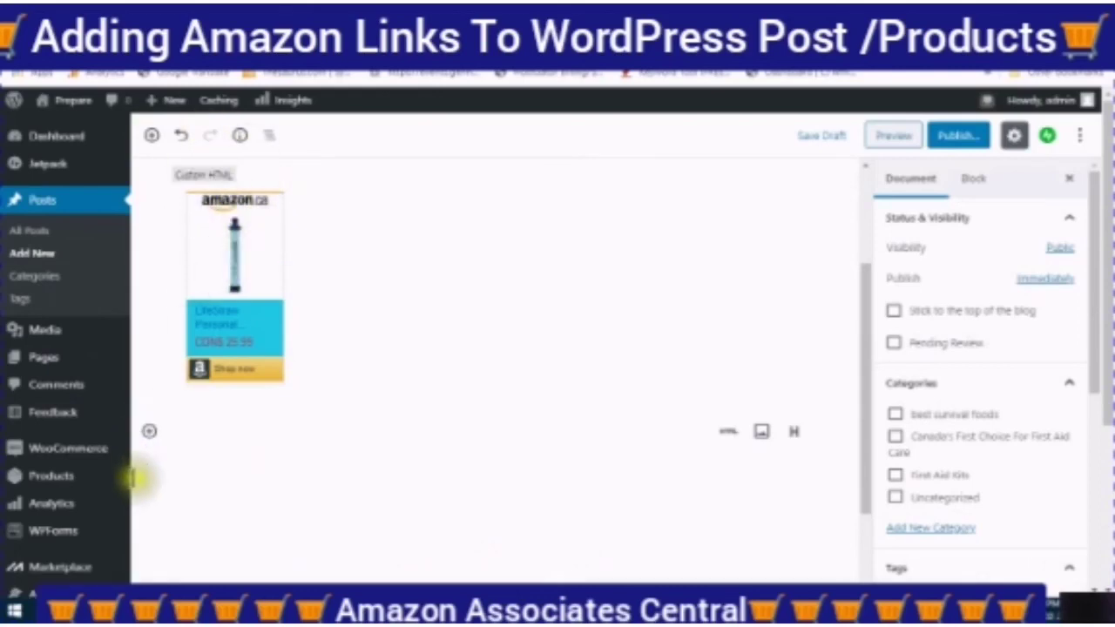
# - Switch to the WordPress post and add another Custom HTML block below the Amazon product banner
pyautogui.hotkey('ctrl', 'v')
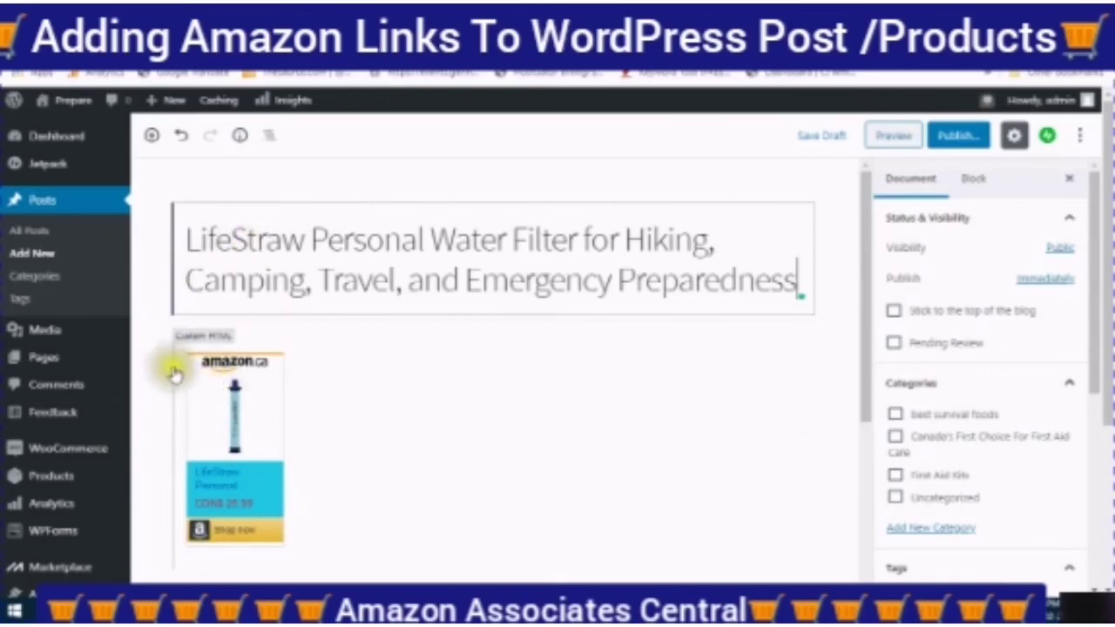
pyautogui.scroll(-1, 212, 442)
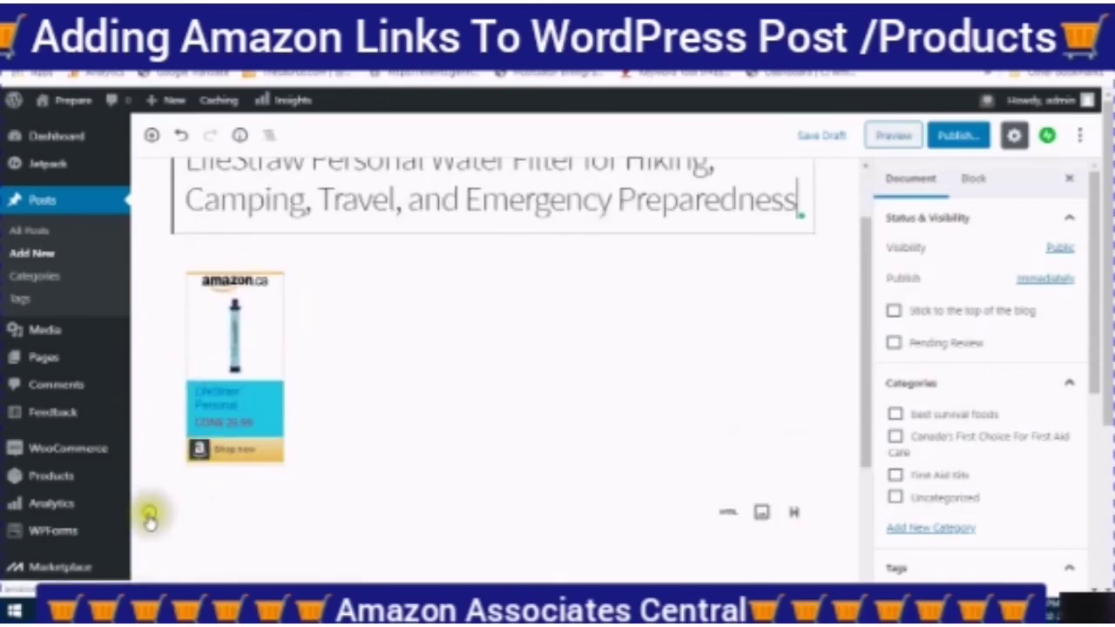
pyautogui.scroll(-2, 149, 514)
pyautogui.click(150, 354)
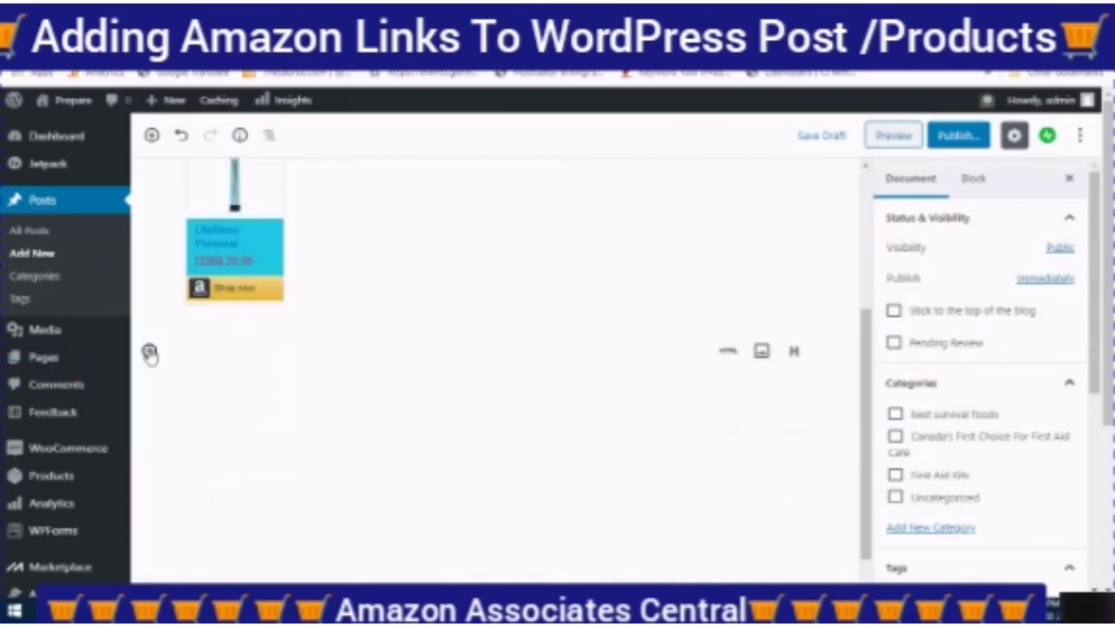
pyautogui.click(150, 353)
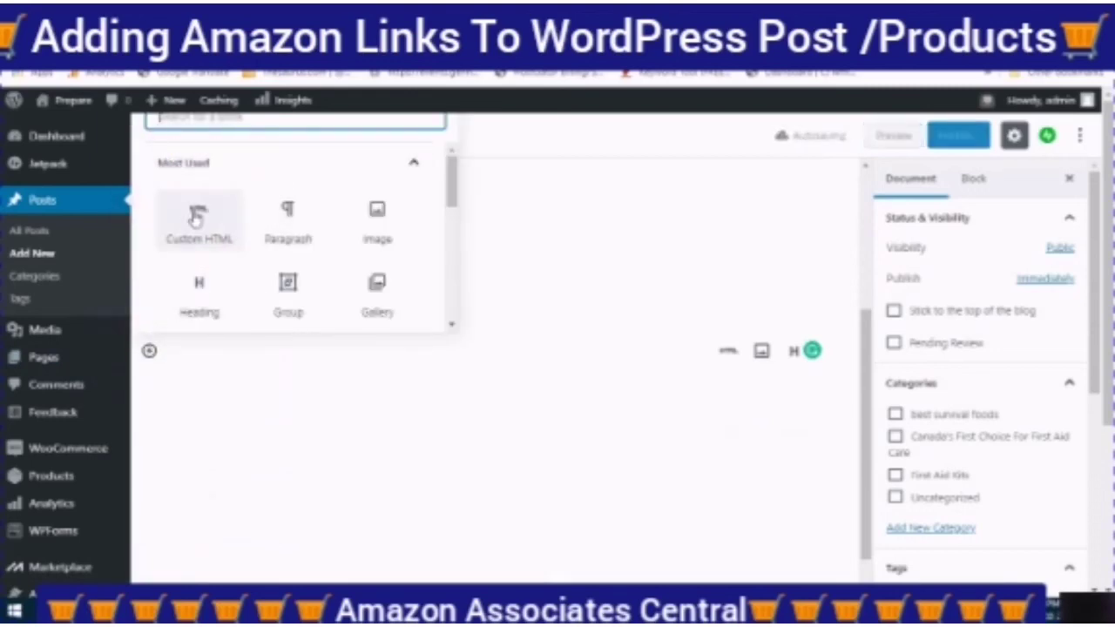
pyautogui.click(197, 216)
# - Paste the copied text link code into the new Custom HTML block and show its preview
pyautogui.rightClick(199, 357)
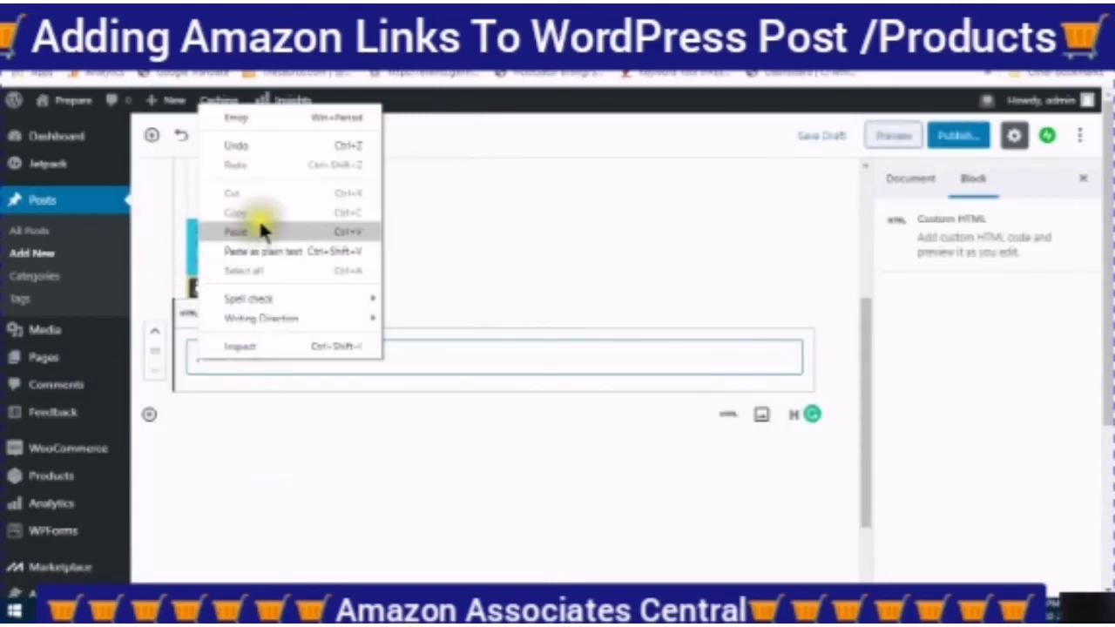
pyautogui.click(234, 231)
pyautogui.hotkey('ctrl', 'v')
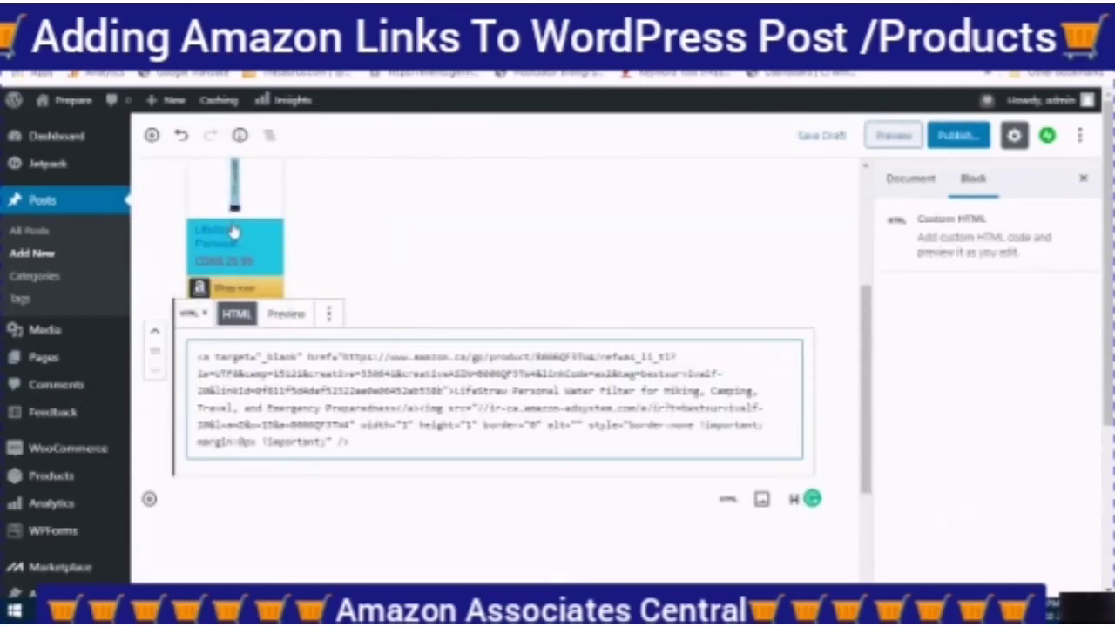
pyautogui.click(285, 315)
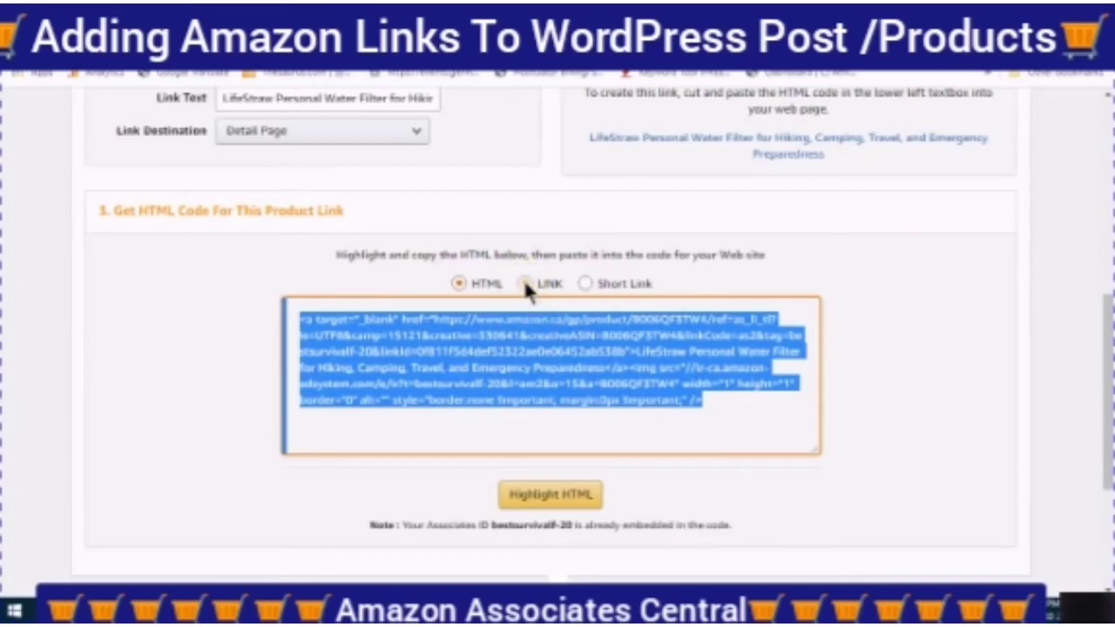
# - Switch to Amazon Associates, change the text-only code format to LINK and copy the full product URL
pyautogui.click(525, 285)
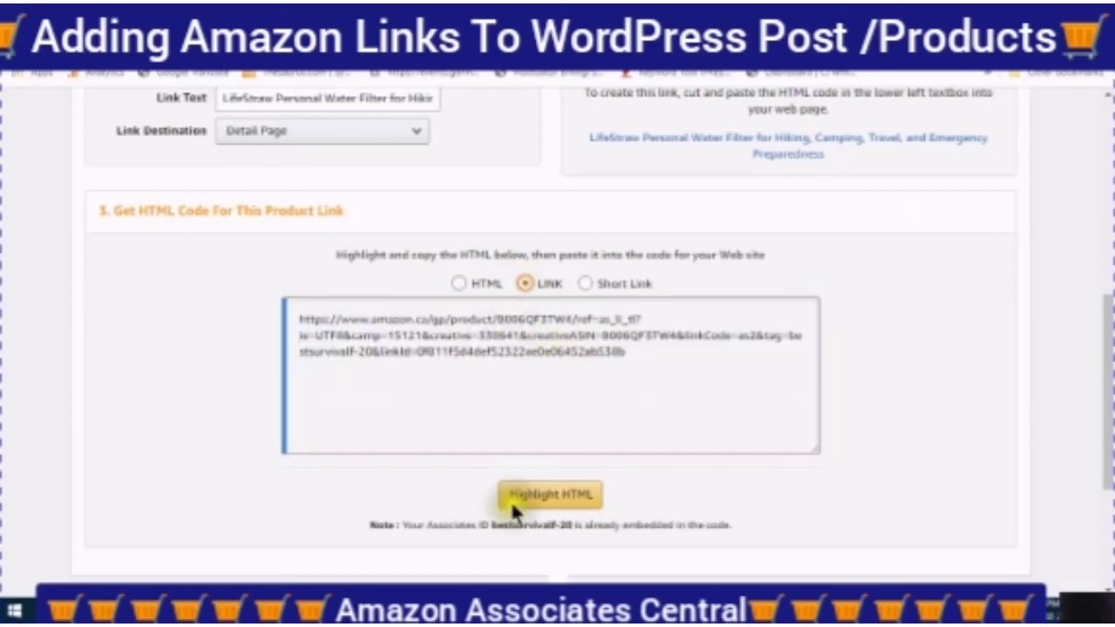
pyautogui.click(543, 493)
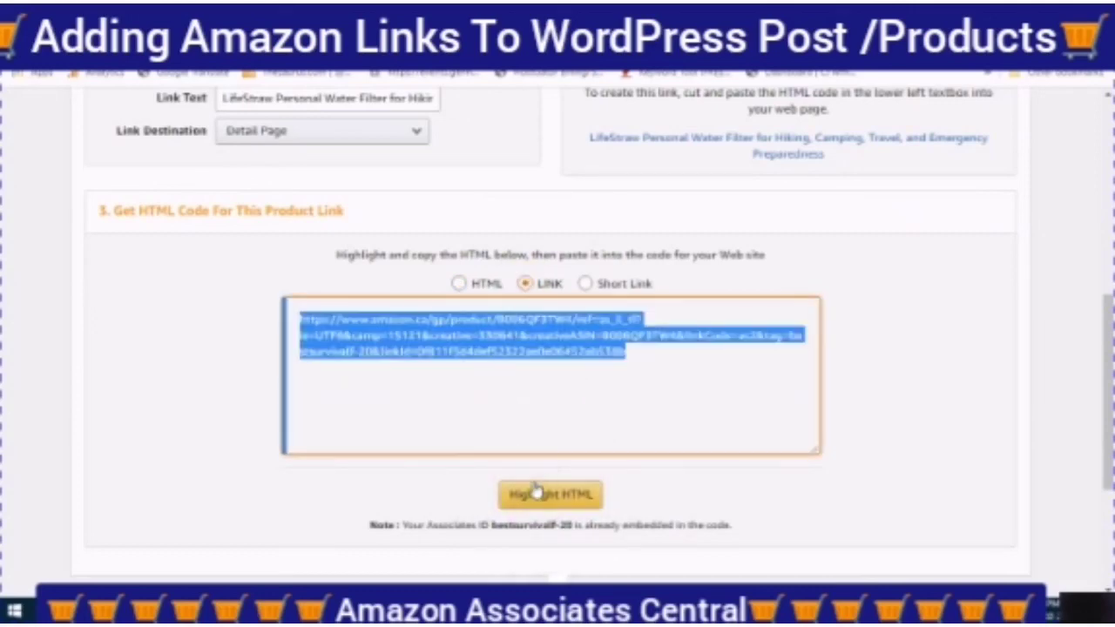
pyautogui.rightClick(475, 350)
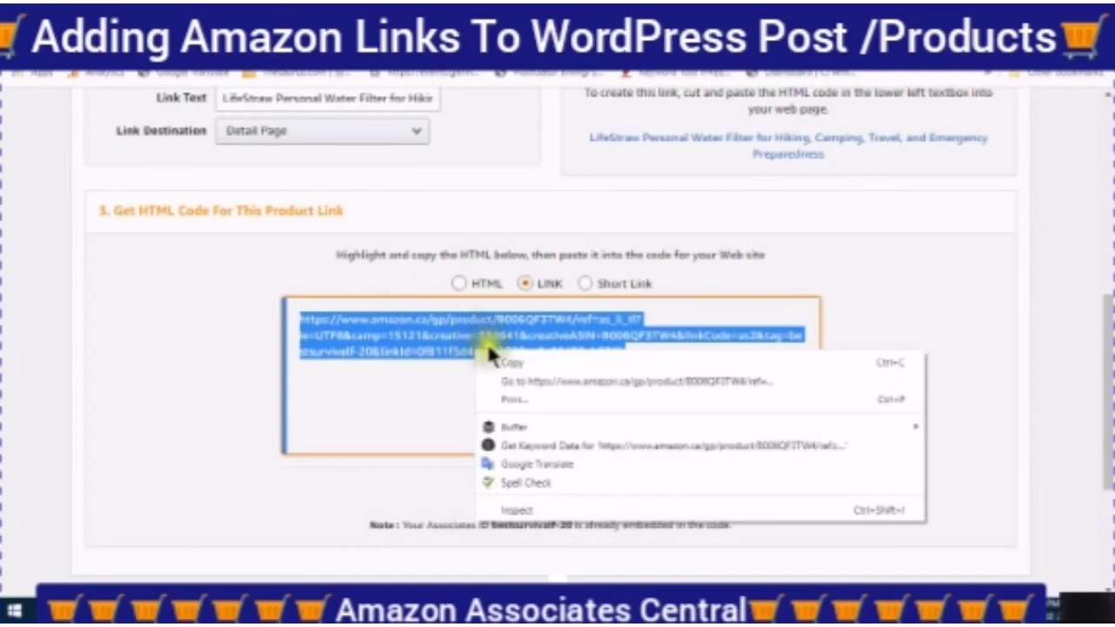
pyautogui.click(512, 362)
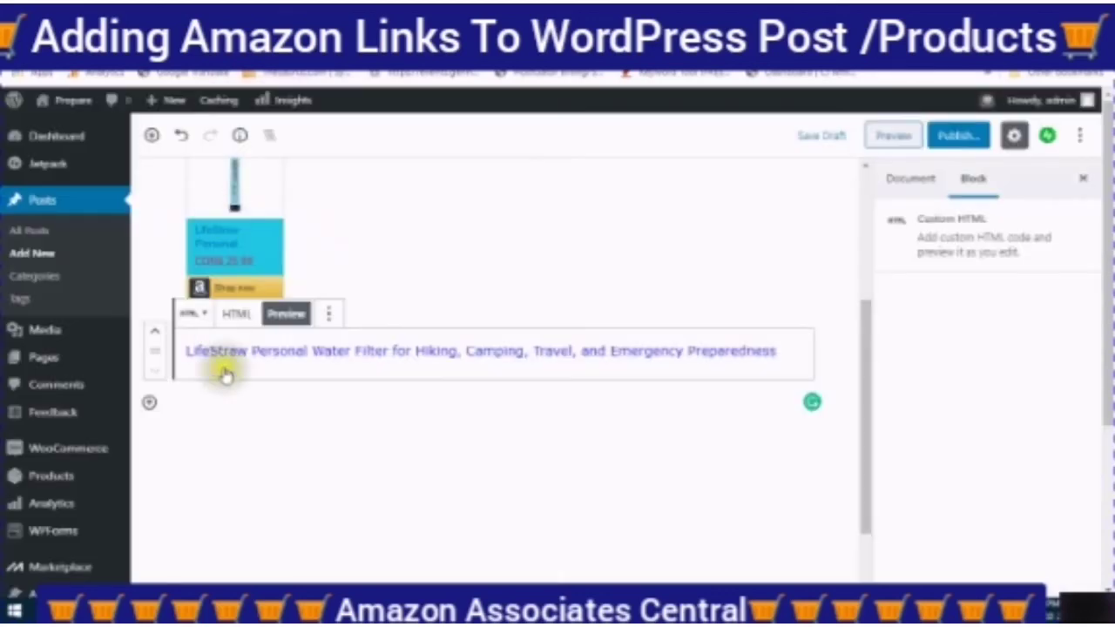
# - Switch to the WordPress post, search the blocks for "link" and insert a Button block below the text link
pyautogui.scroll(-1, 147, 403)
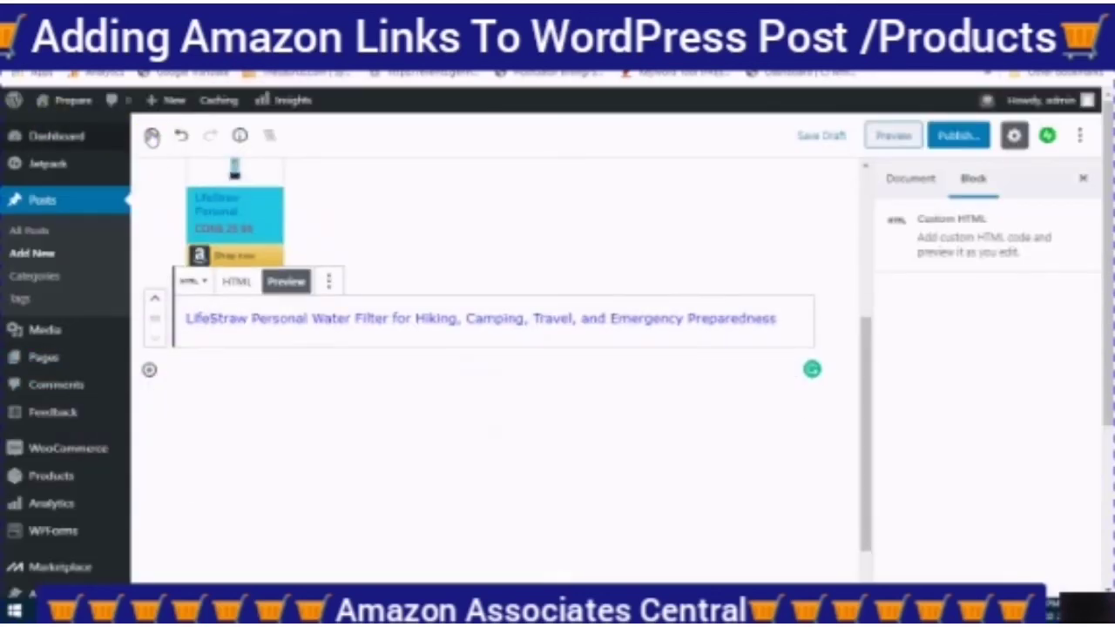
pyautogui.click(151, 137)
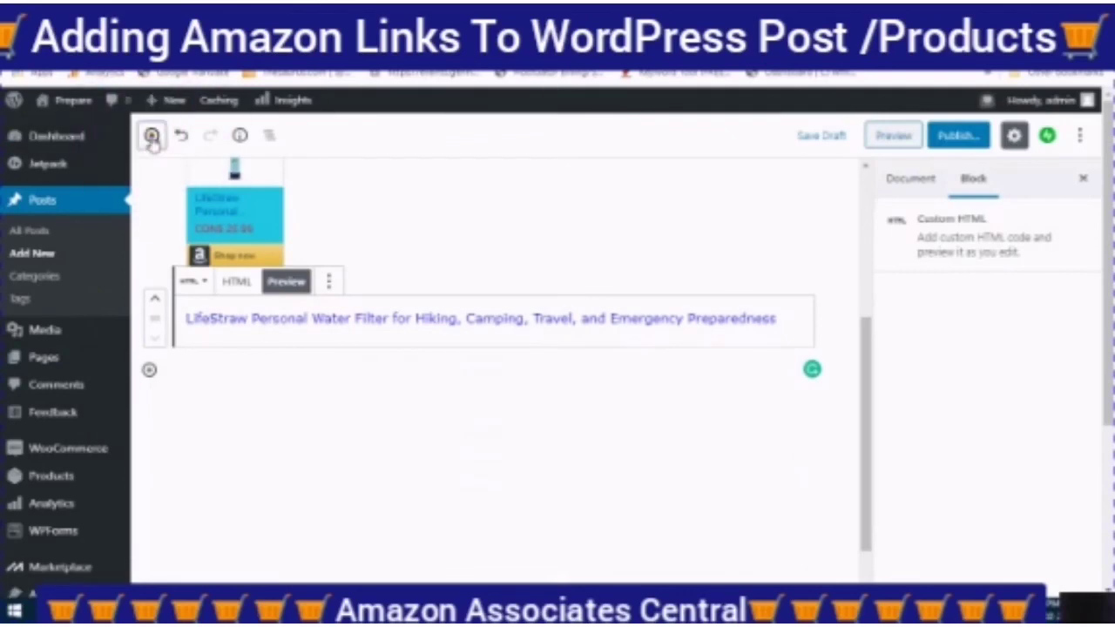
pyautogui.click(151, 136)
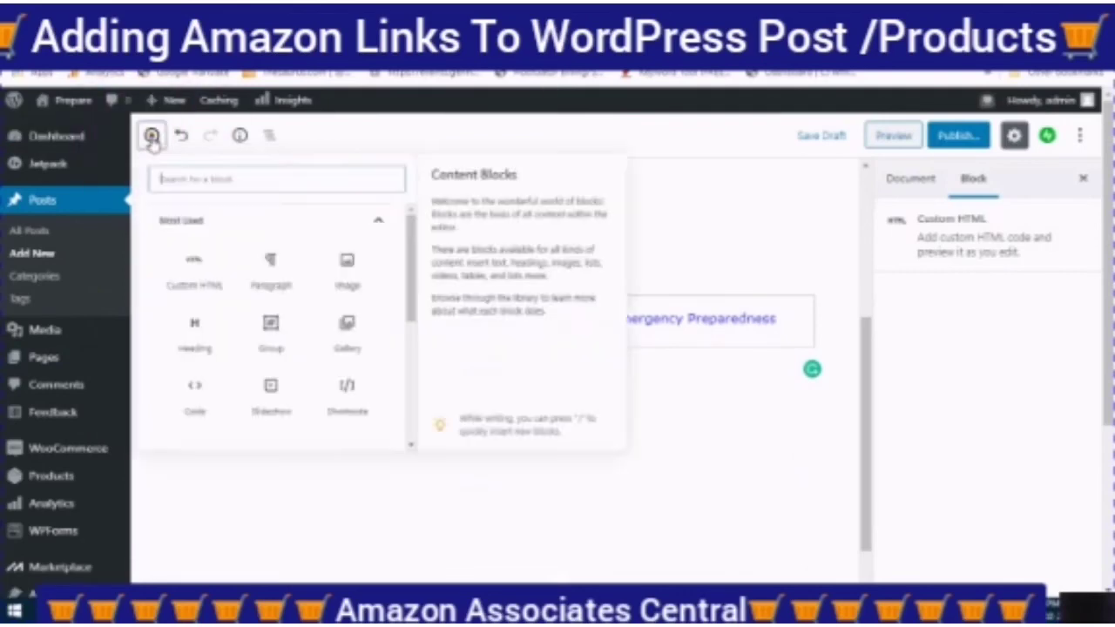
pyautogui.click(222, 185)
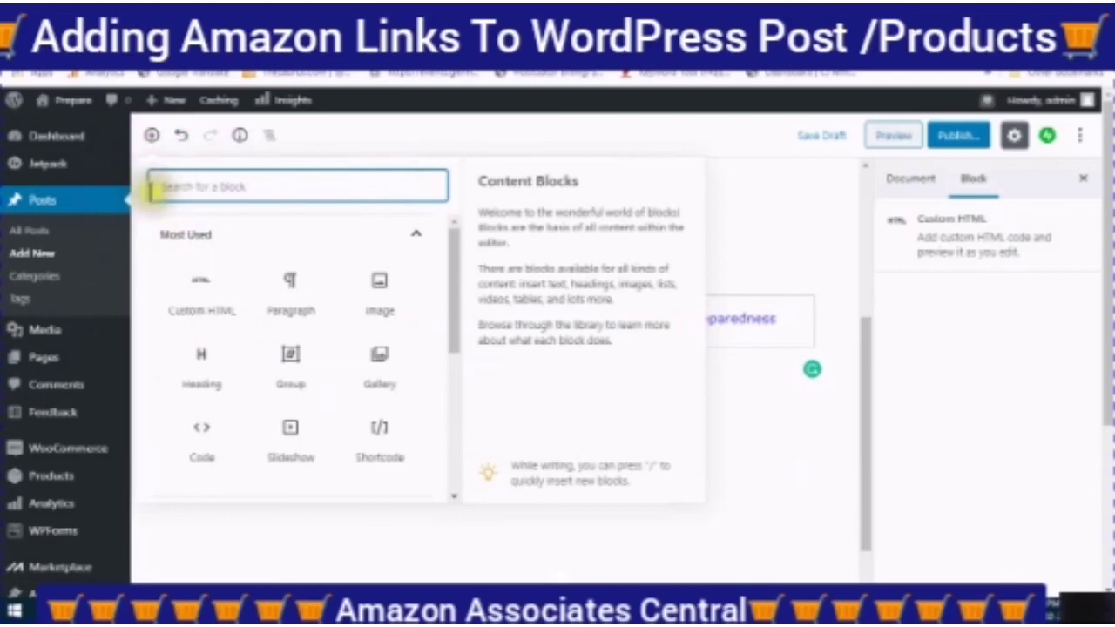
pyautogui.click(154, 186)
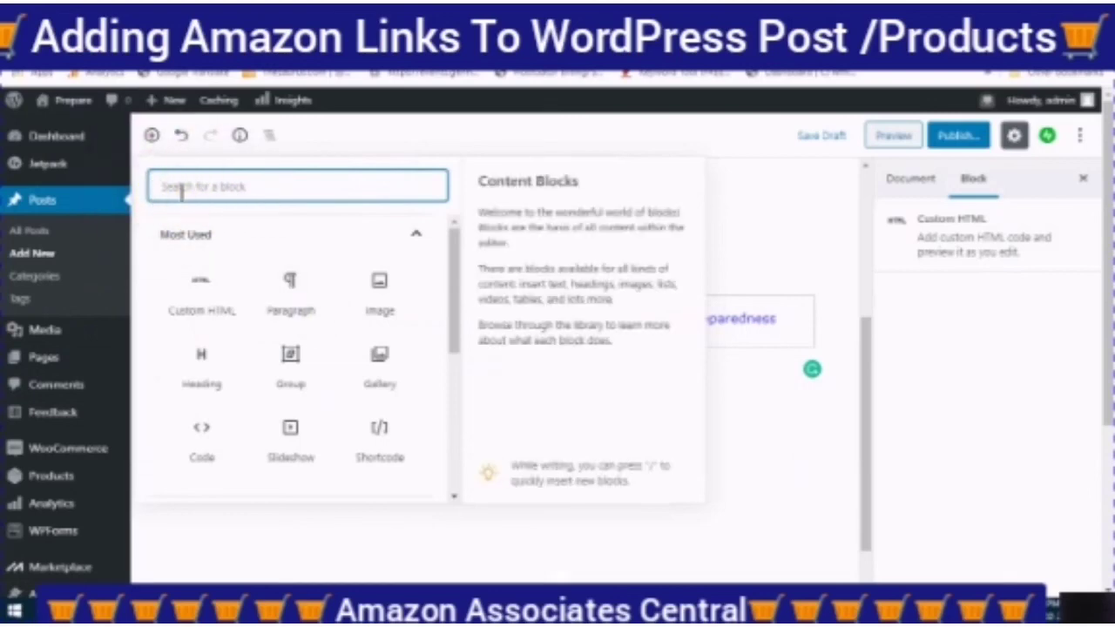
pyautogui.write('link')
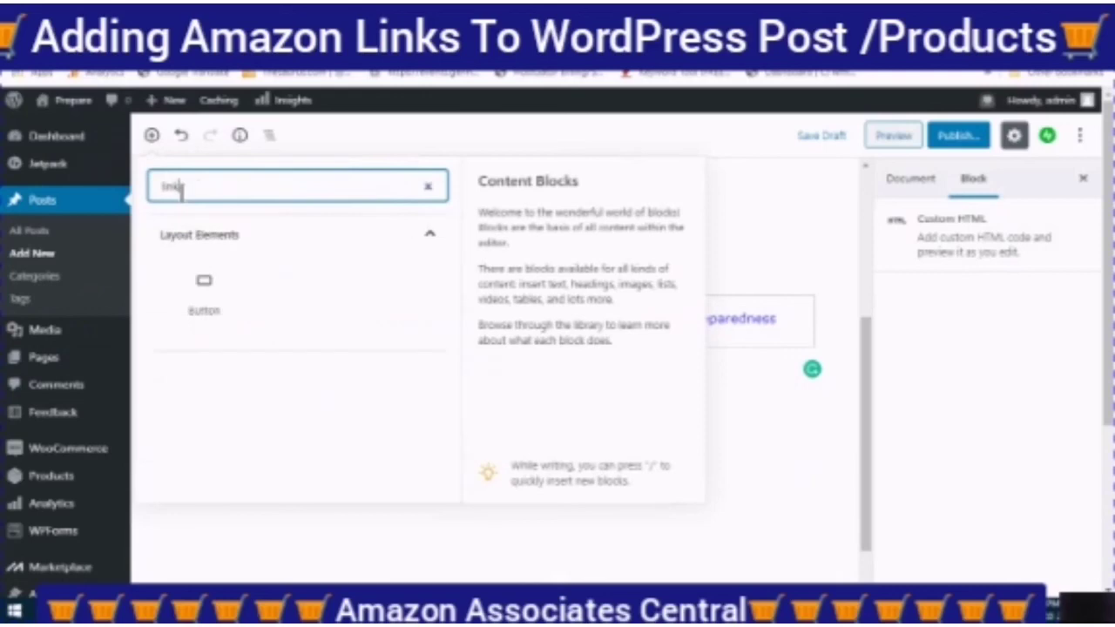
pyautogui.click(206, 287)
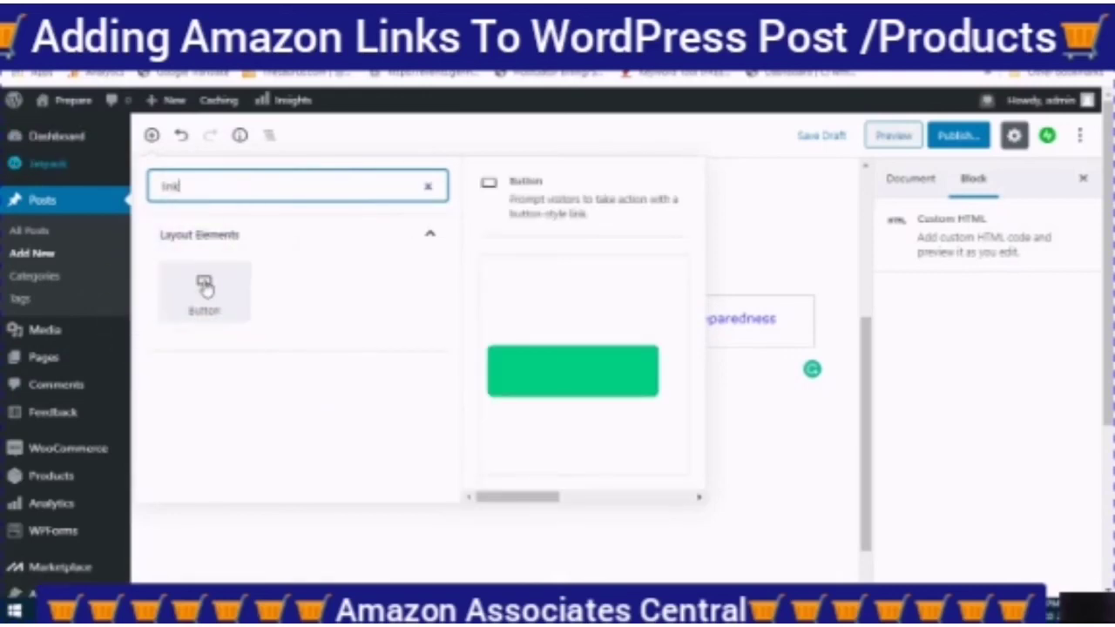
pyautogui.click(544, 380)
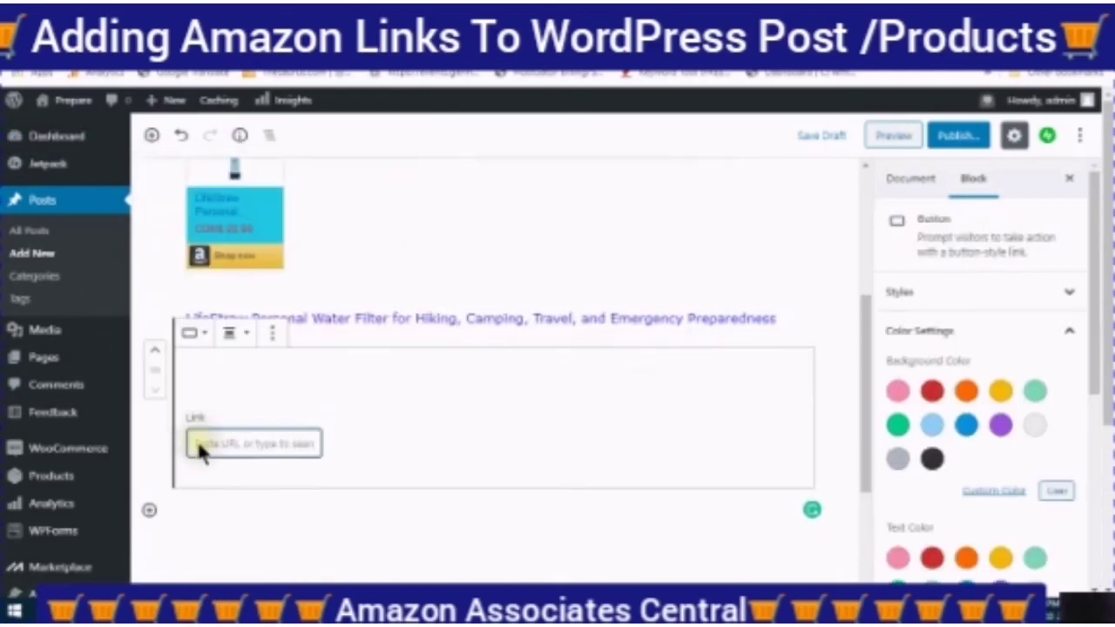
# - Paste the copied Amazon URL as the button's link and label the button "Shop Now"
pyautogui.rightClick(188, 444)
pyautogui.click(250, 319)
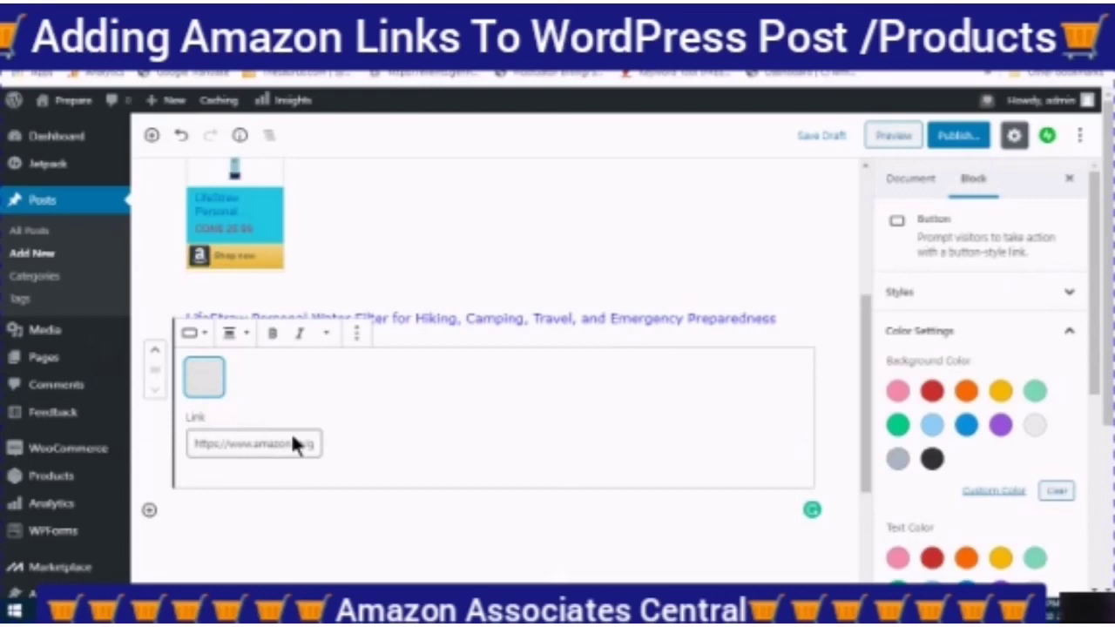
pyautogui.write('Shop Now')
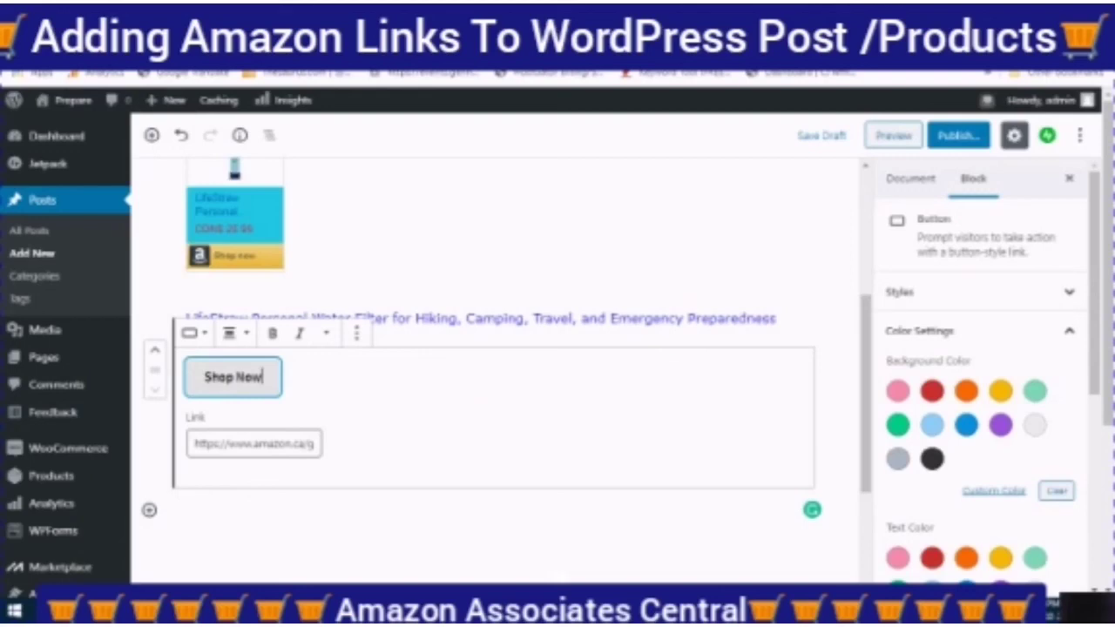
# - Switch to Amazon Associates, change the text-only code format to Short Link and copy the shortened URL
pyautogui.click(488, 54)
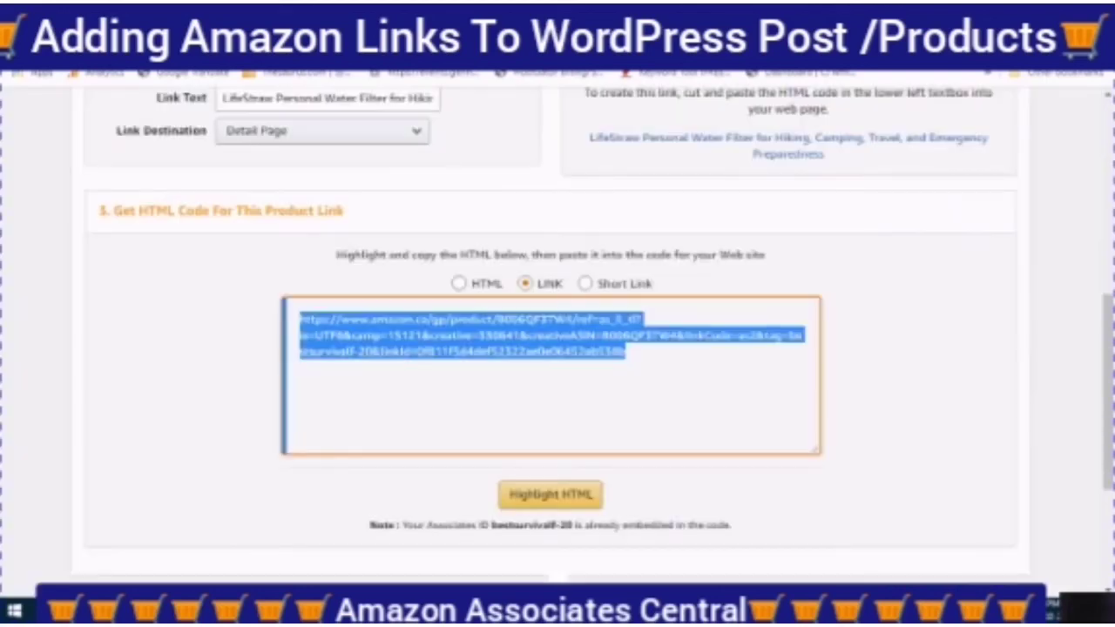
pyautogui.click(584, 285)
pyautogui.click(414, 318)
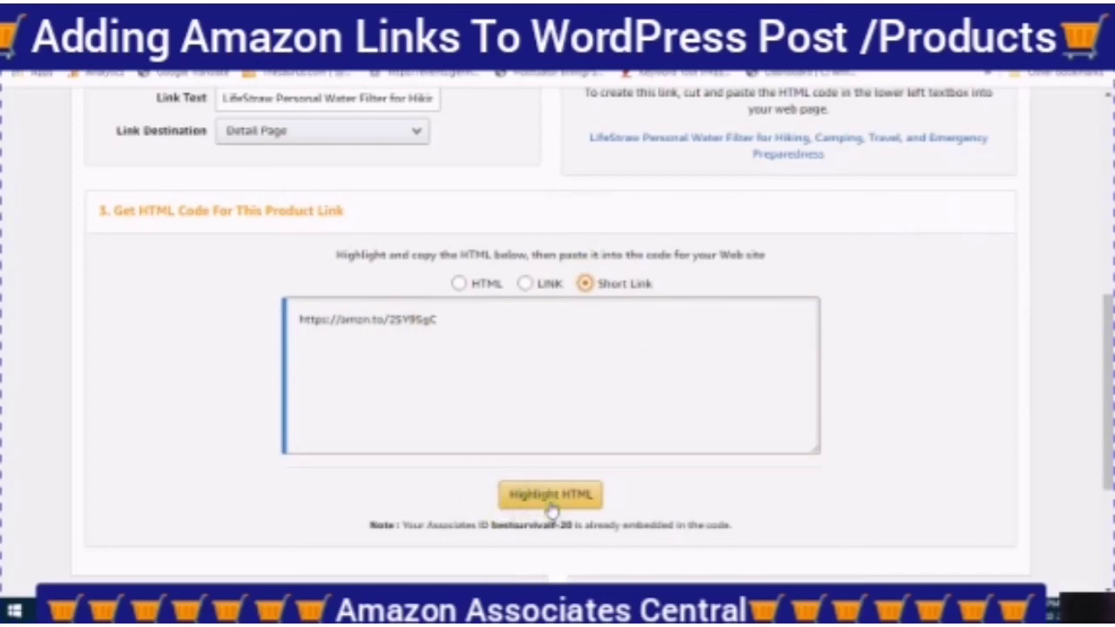
pyautogui.click(544, 494)
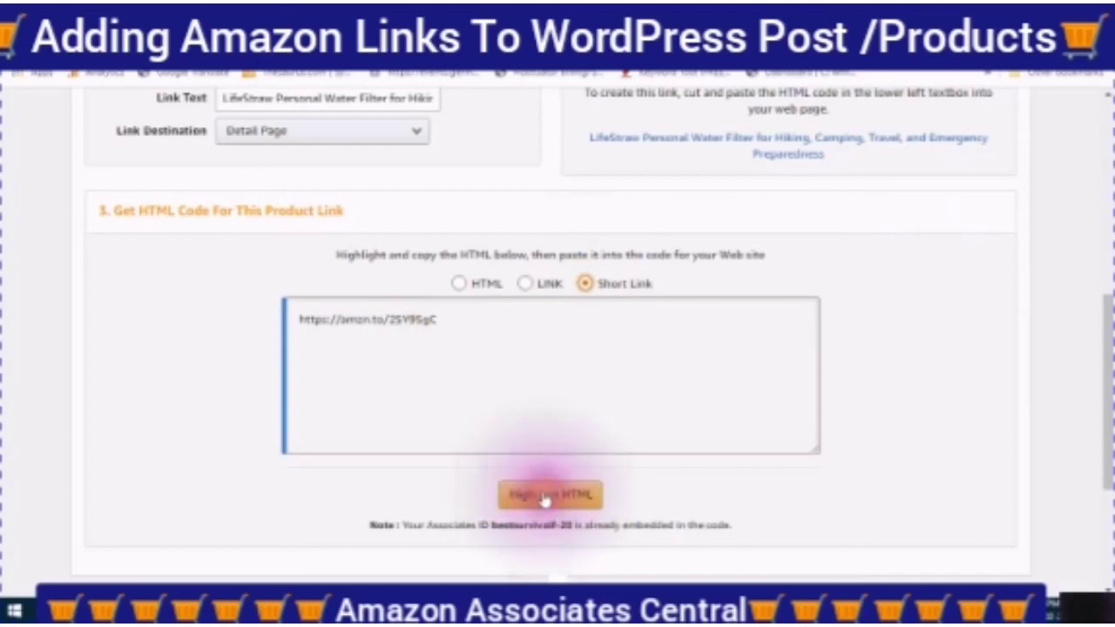
pyautogui.rightClick(375, 326)
pyautogui.click(411, 333)
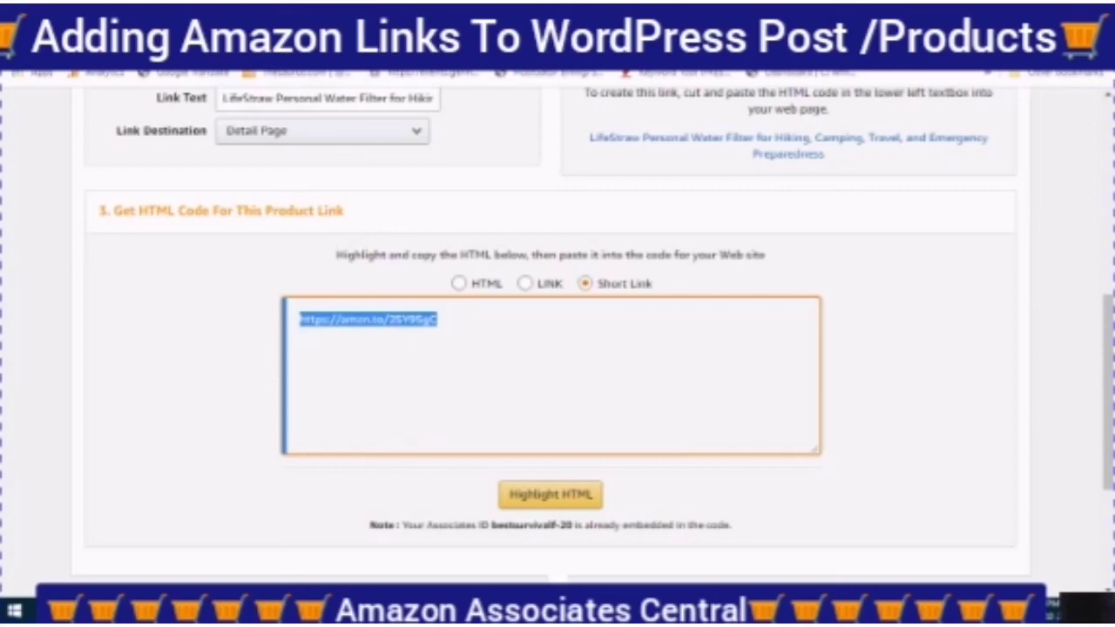
# - Switch to the existing LifeStraw post and paste the short link onto the words "LifeStraw water filter" in the first bullet
pyautogui.hotkey('ctrl', 'Tab')
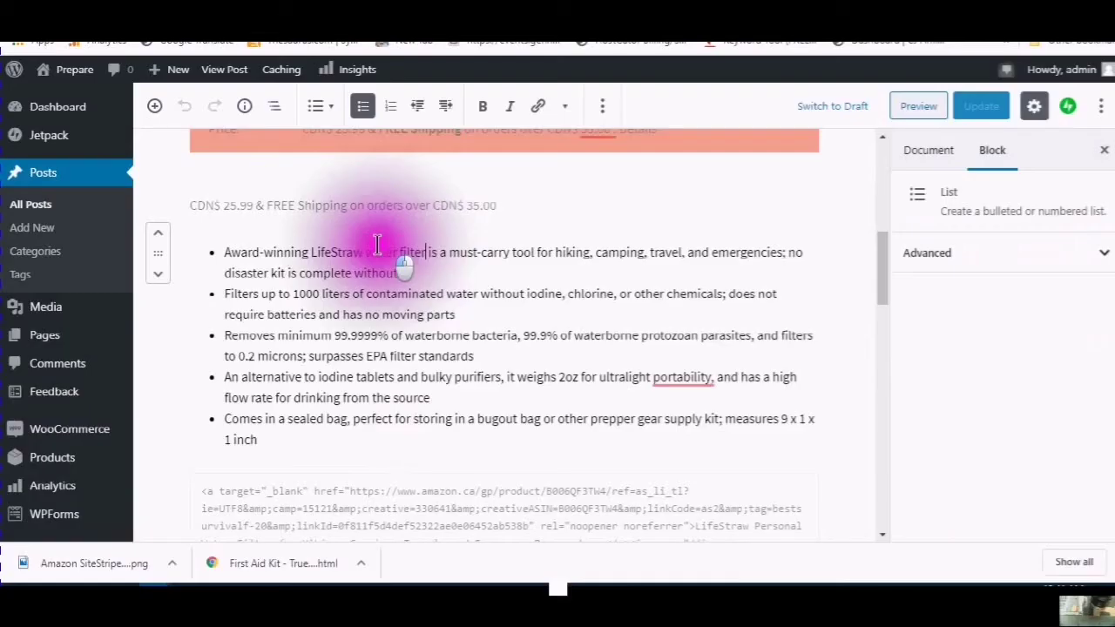
pyautogui.moveTo(373, 244); pyautogui.dragTo(308, 245)
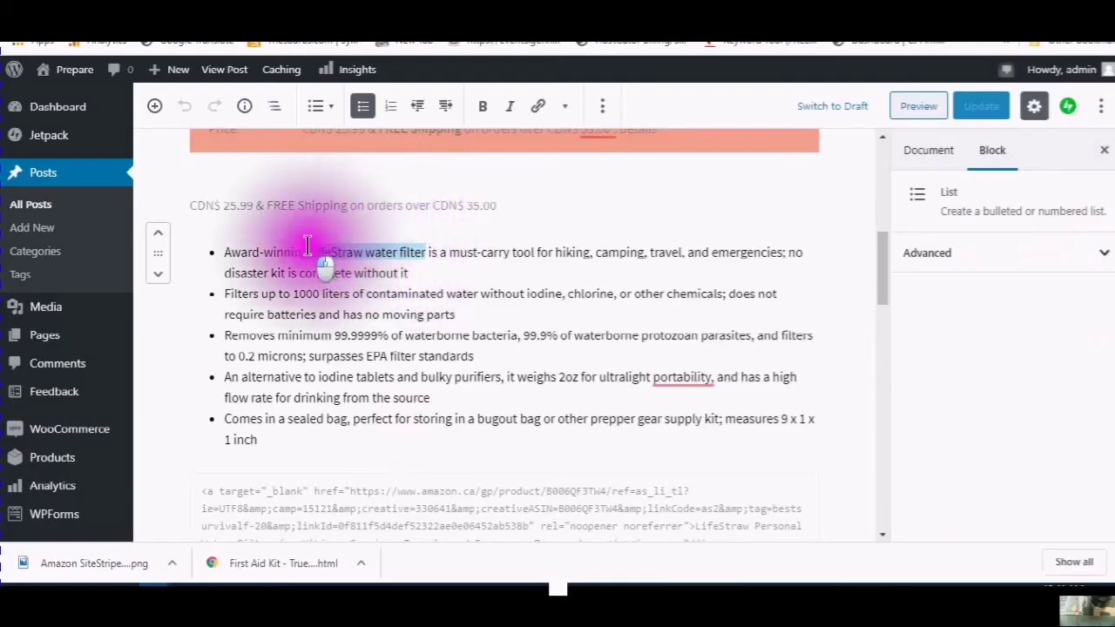
pyautogui.rightClick(395, 252)
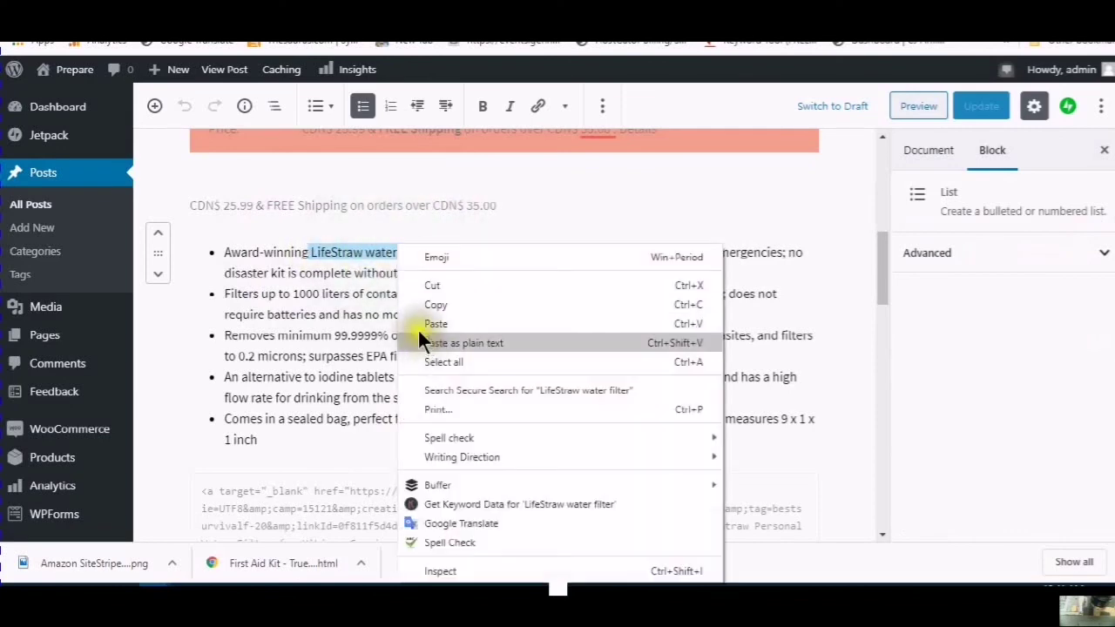
pyautogui.click(428, 324)
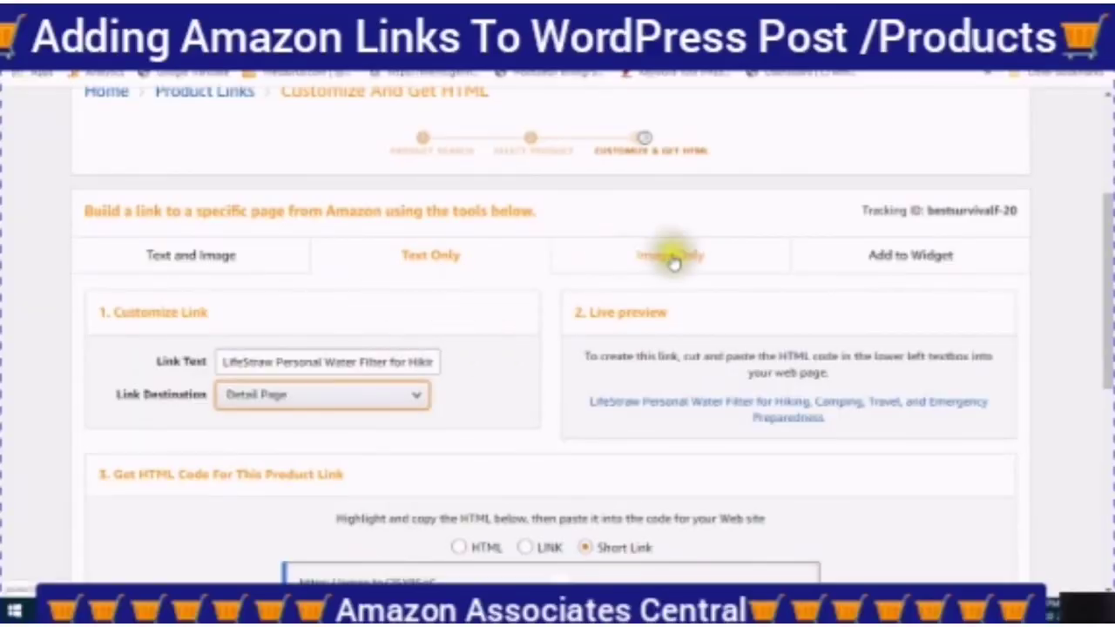
# - Set up an image-only link for the product with Detail Page as the link destination and Medium Image as the size
pyautogui.click(672, 262)
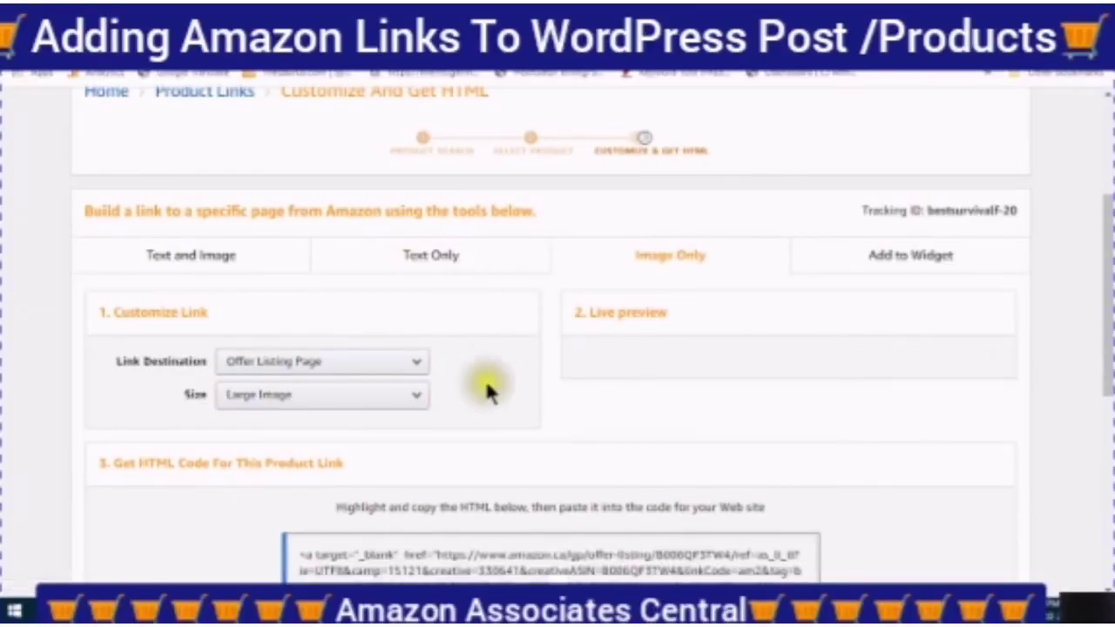
pyautogui.scroll(-5, 486, 390)
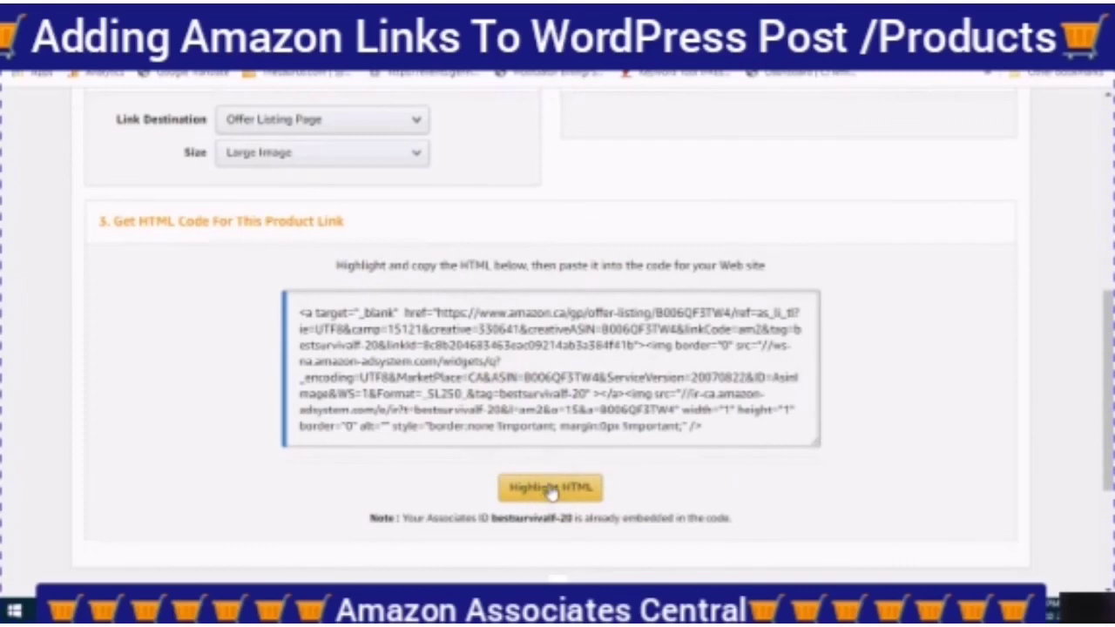
pyautogui.scroll(3, 551, 492)
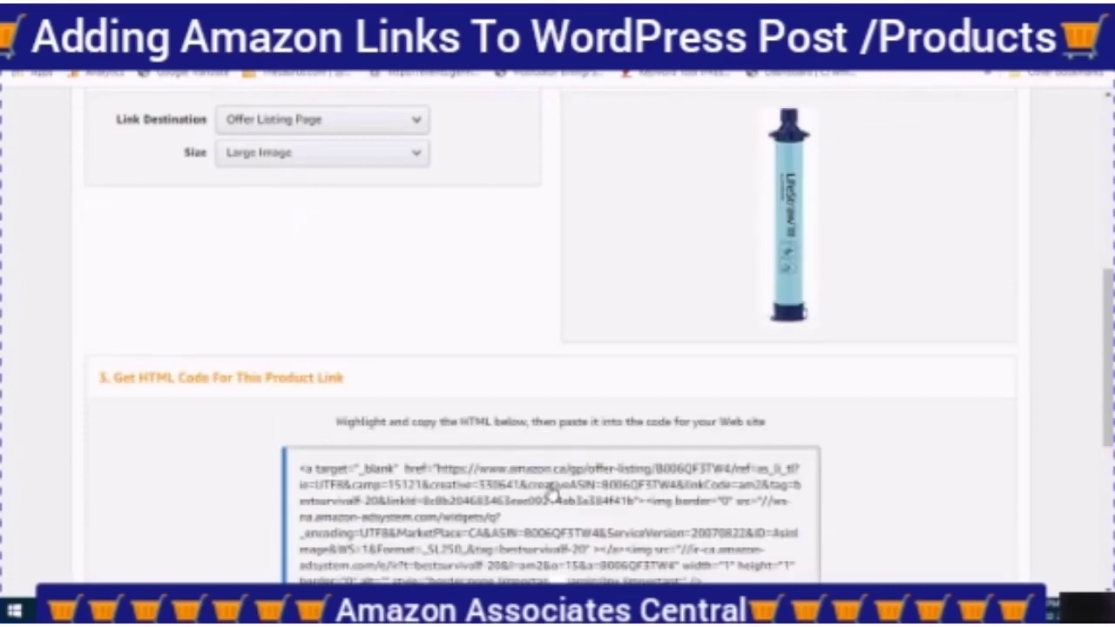
pyautogui.click(417, 126)
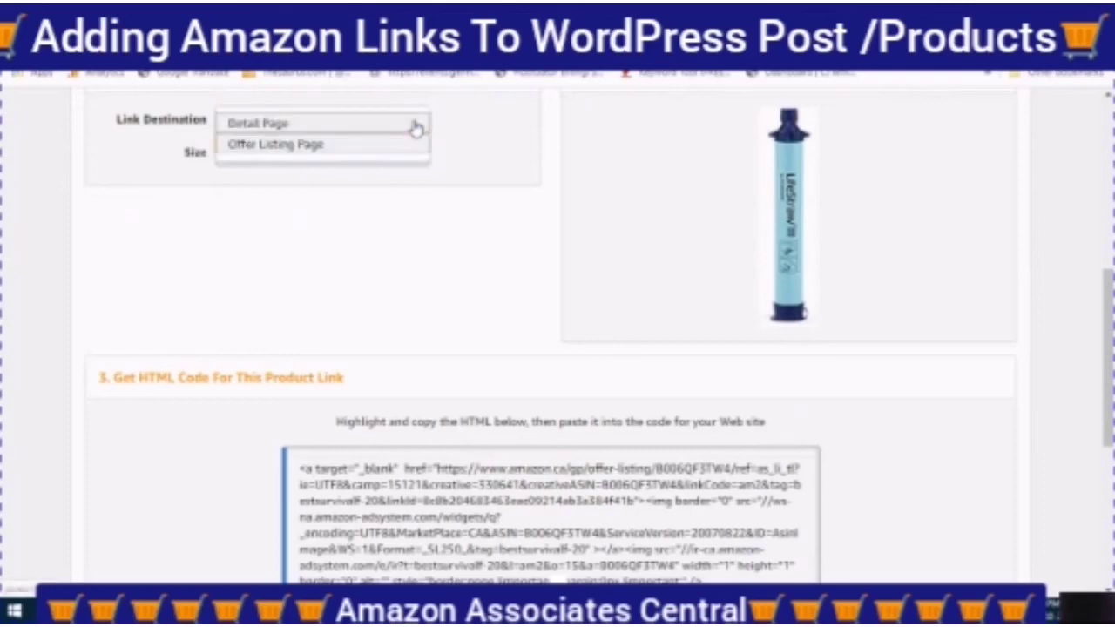
pyautogui.click(261, 124)
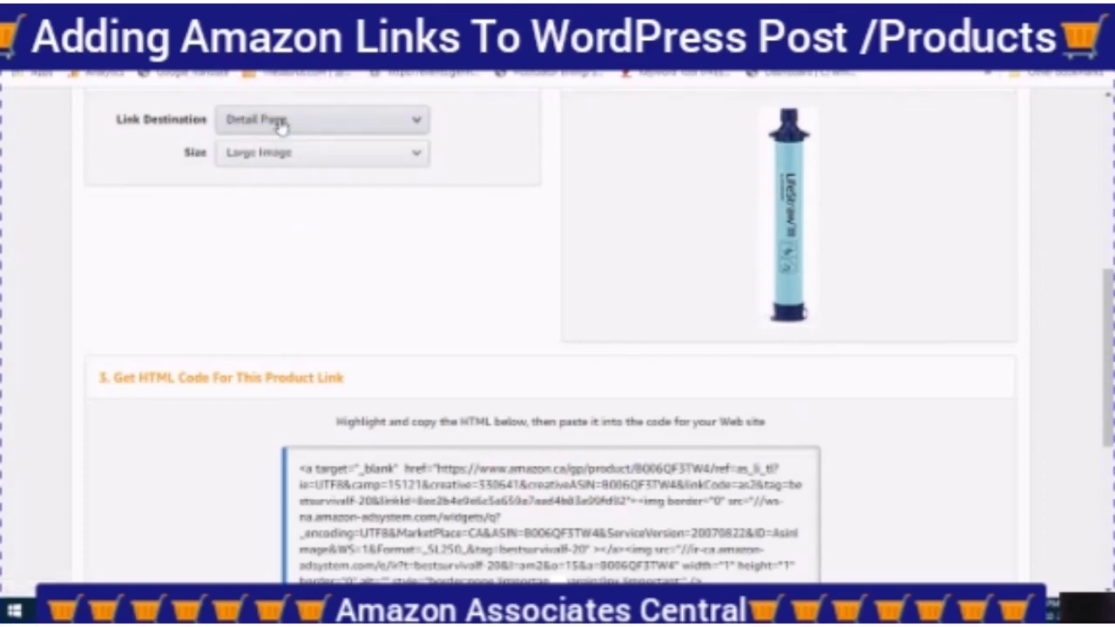
pyautogui.click(418, 157)
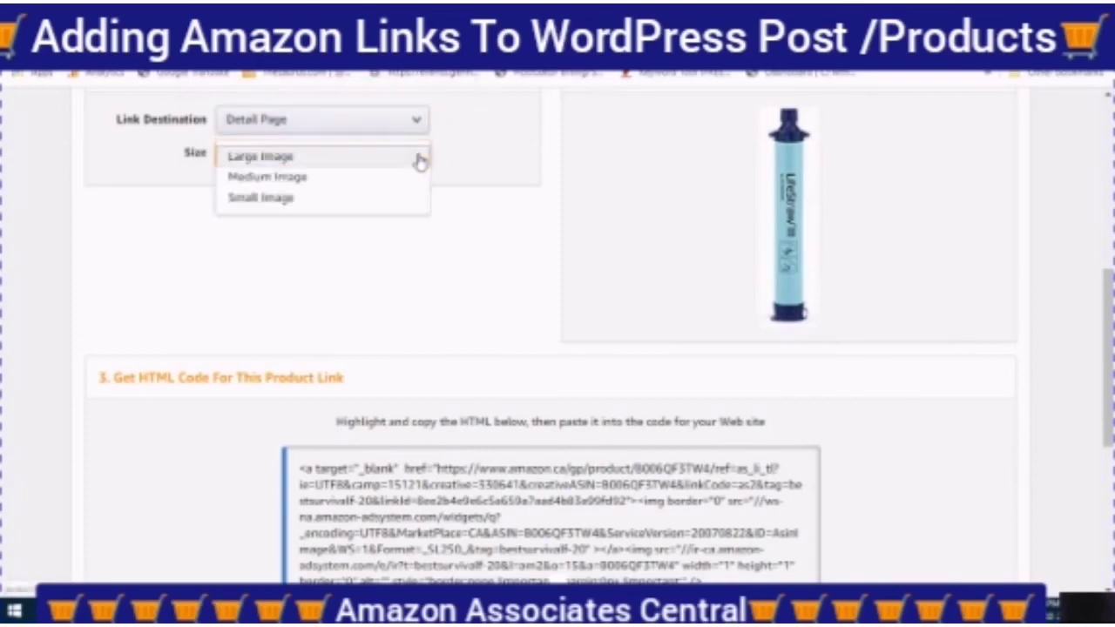
pyautogui.click(286, 179)
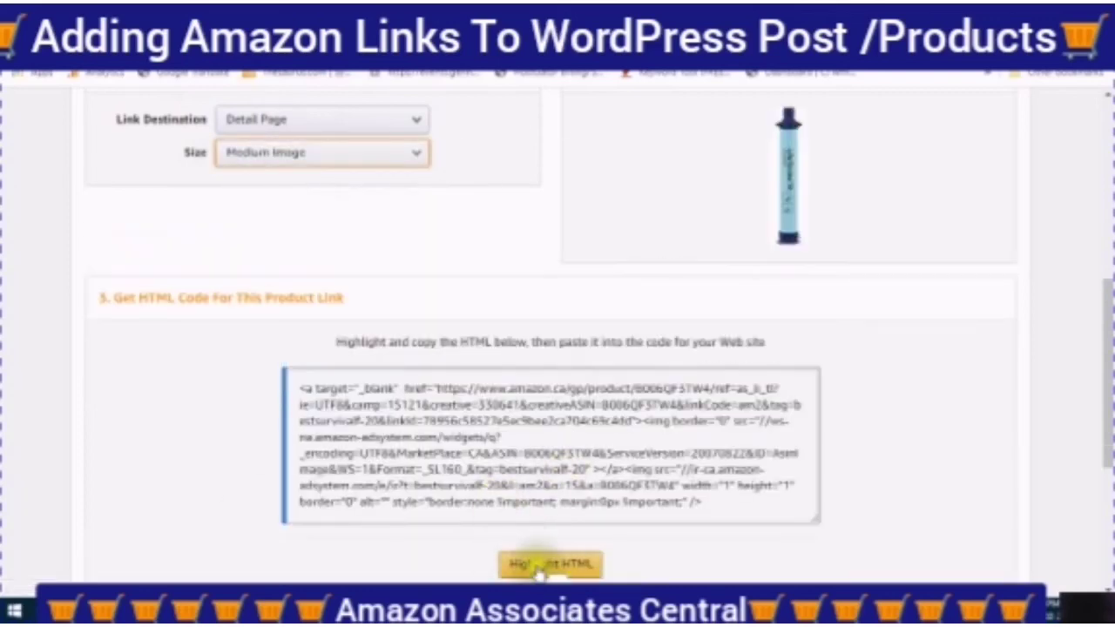
# - Highlight the image link's HTML code and copy it
pyautogui.click(543, 564)
pyautogui.rightClick(421, 435)
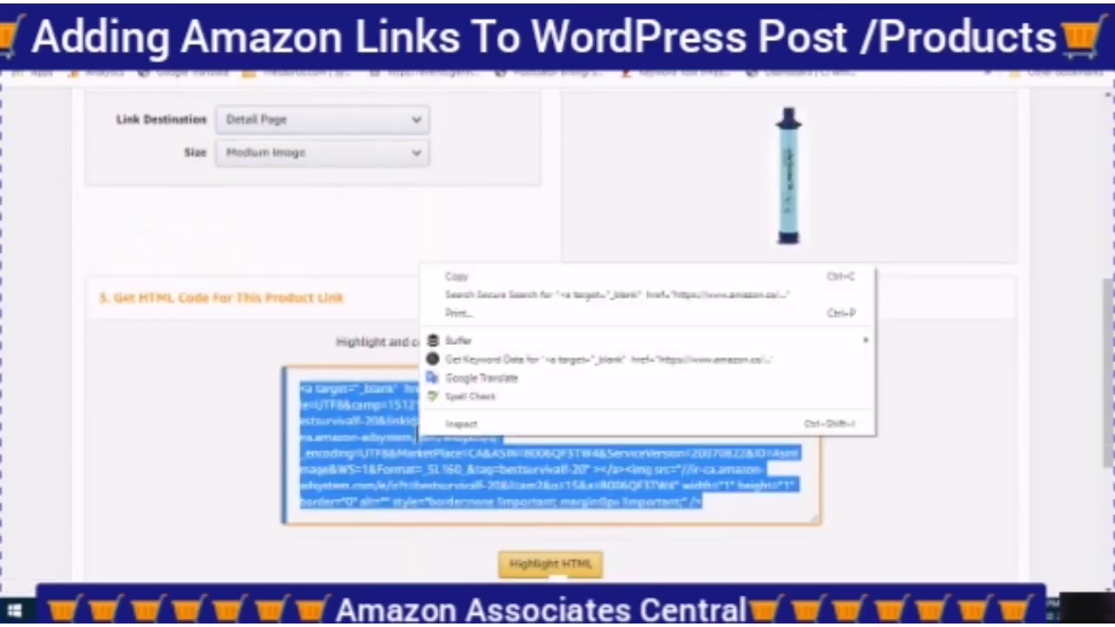
pyautogui.click(461, 268)
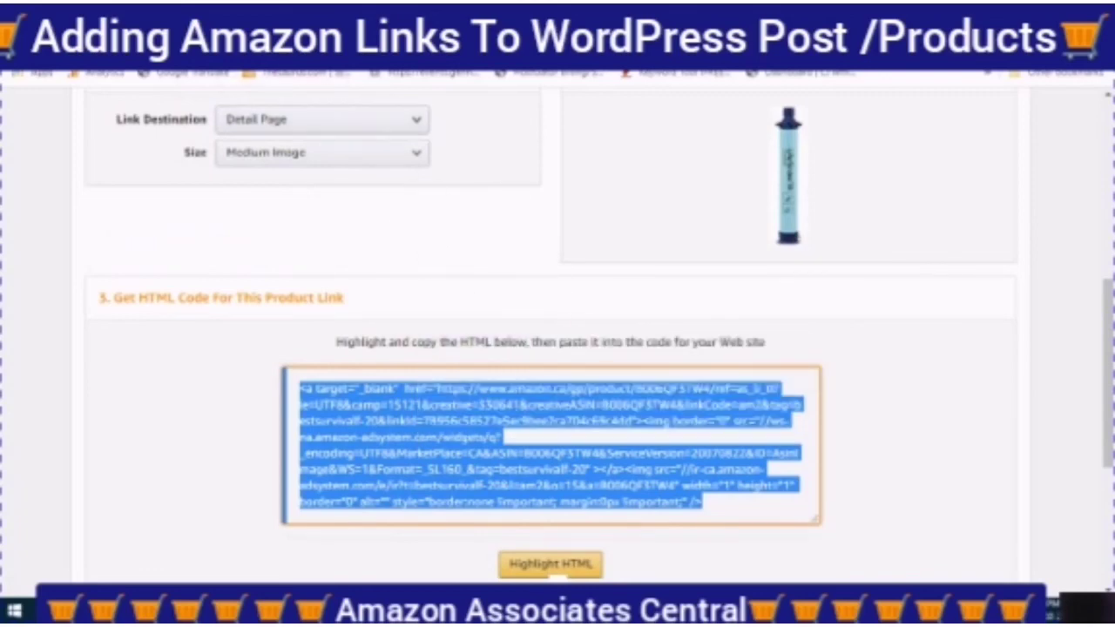
# - Switch to the WordPress post and insert a Custom HTML block below the Shop Now button
pyautogui.hotkey('alt', 'Tab')
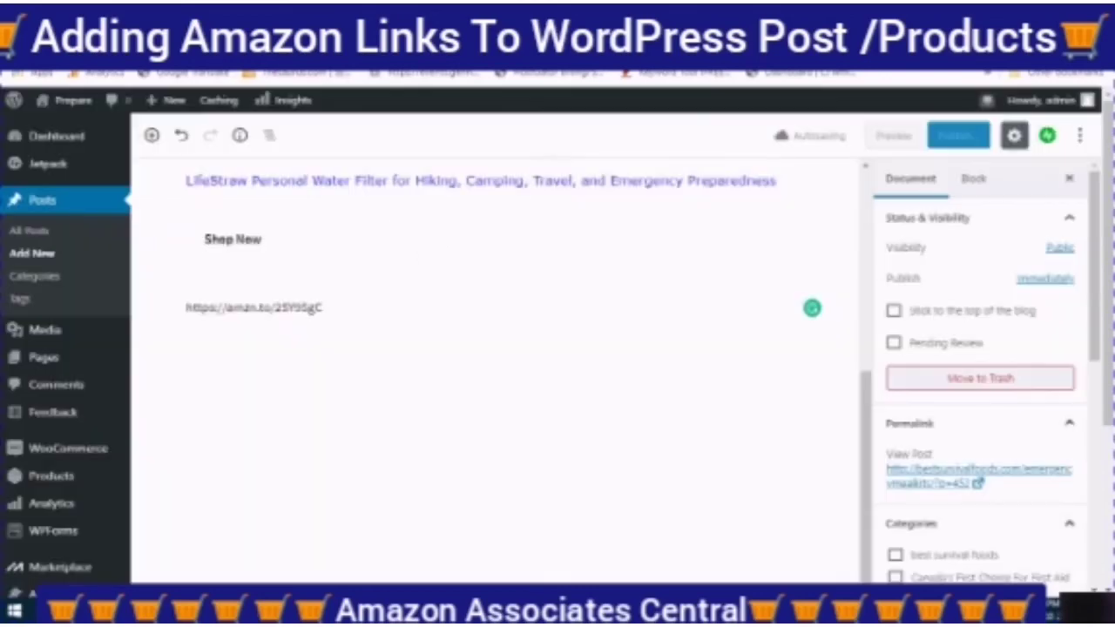
pyautogui.click(152, 139)
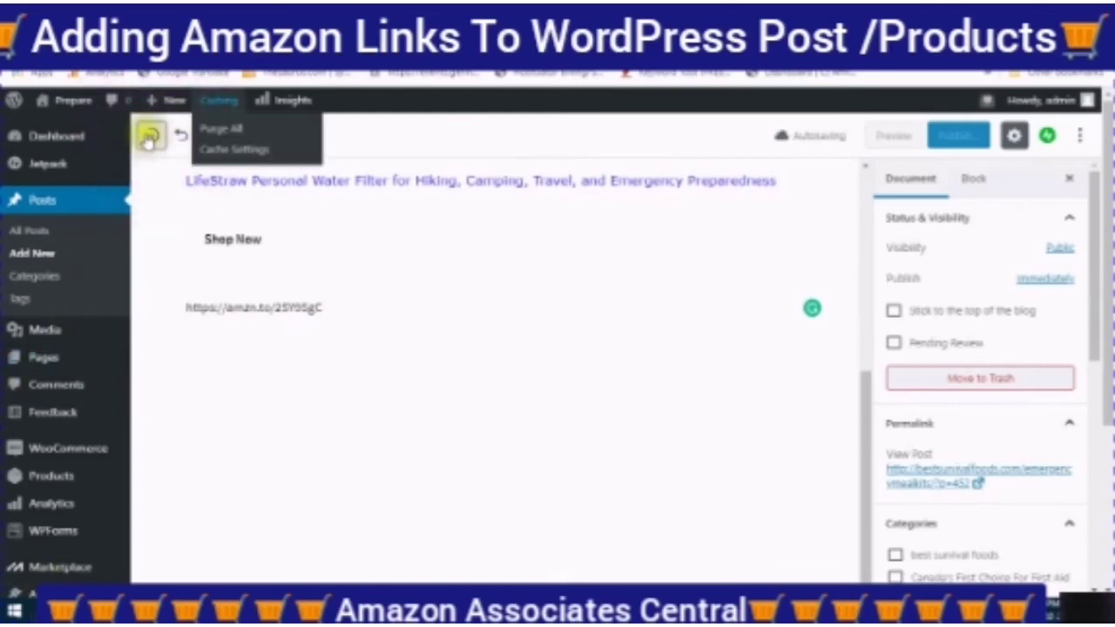
pyautogui.click(151, 139)
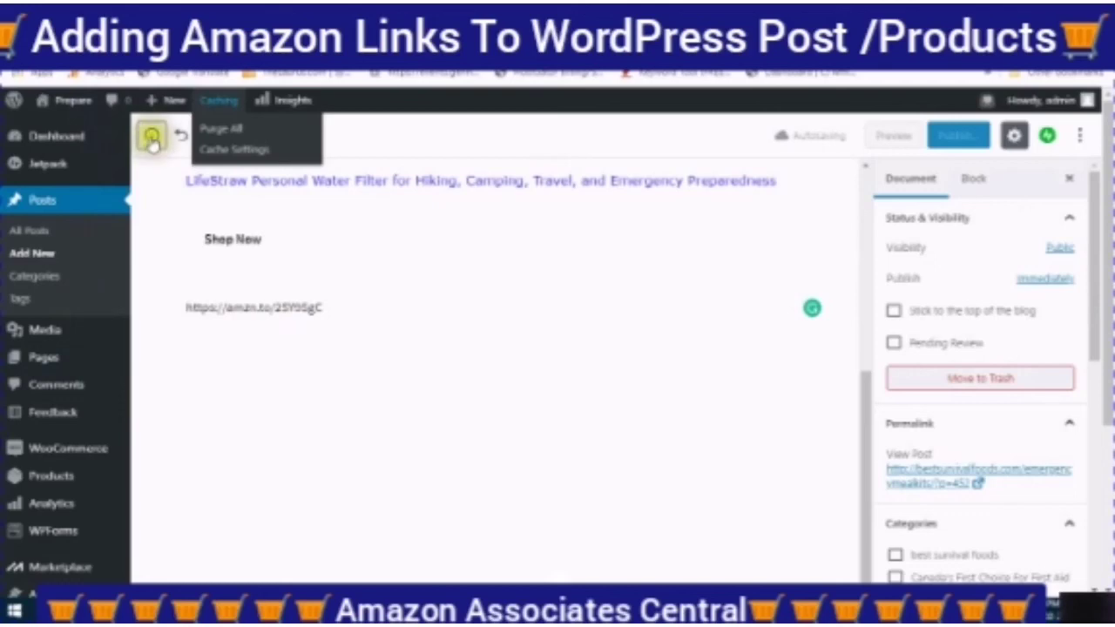
pyautogui.click(152, 139)
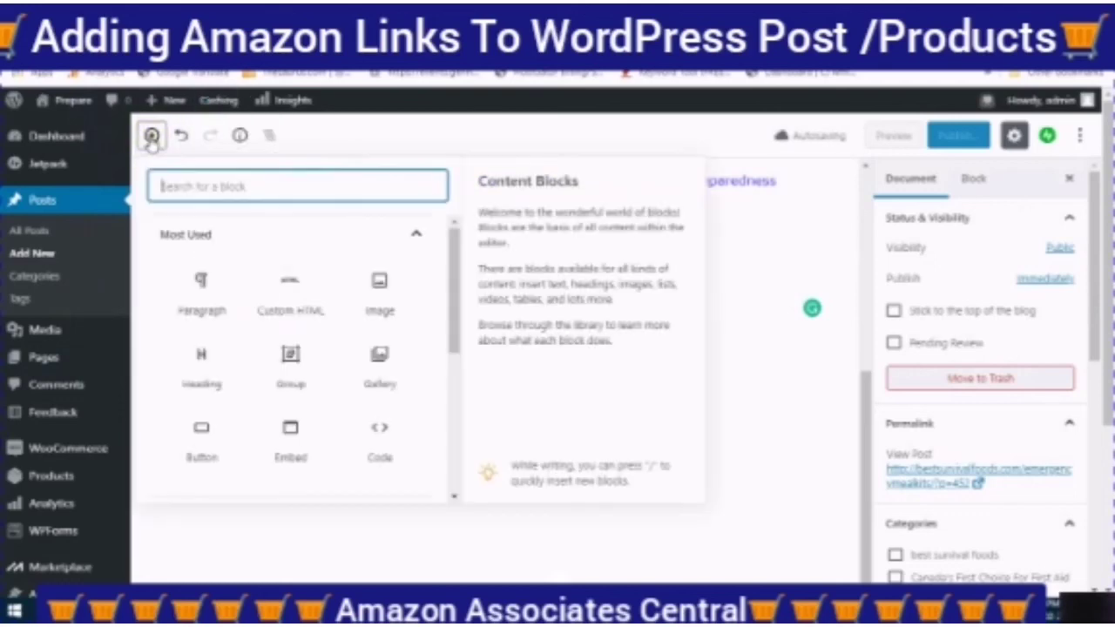
pyautogui.click(294, 301)
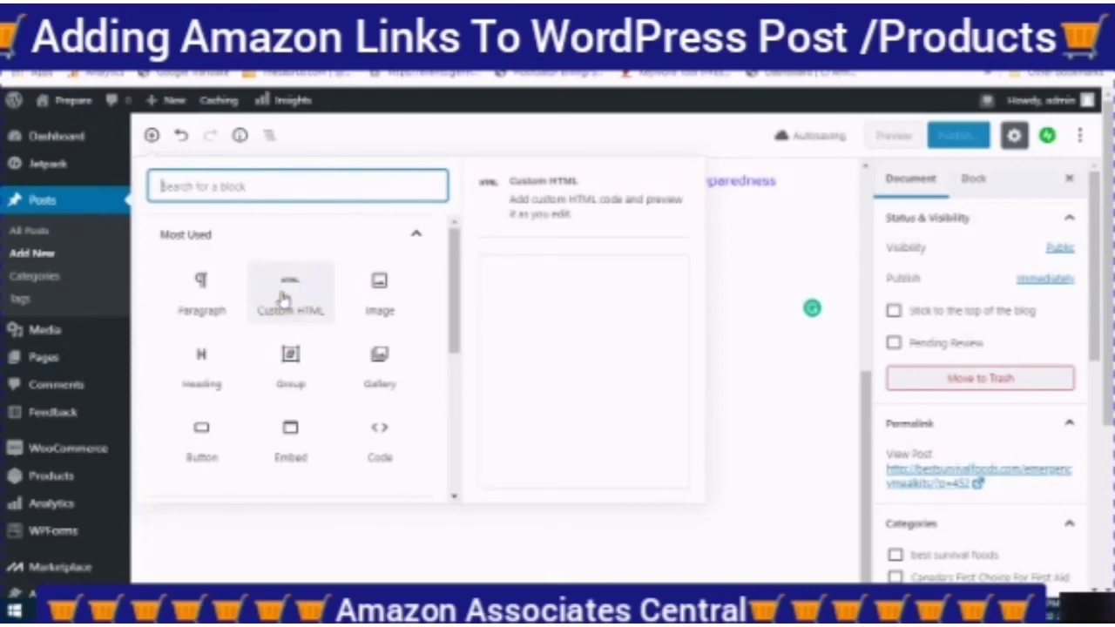
pyautogui.click(281, 283)
pyautogui.click(286, 322)
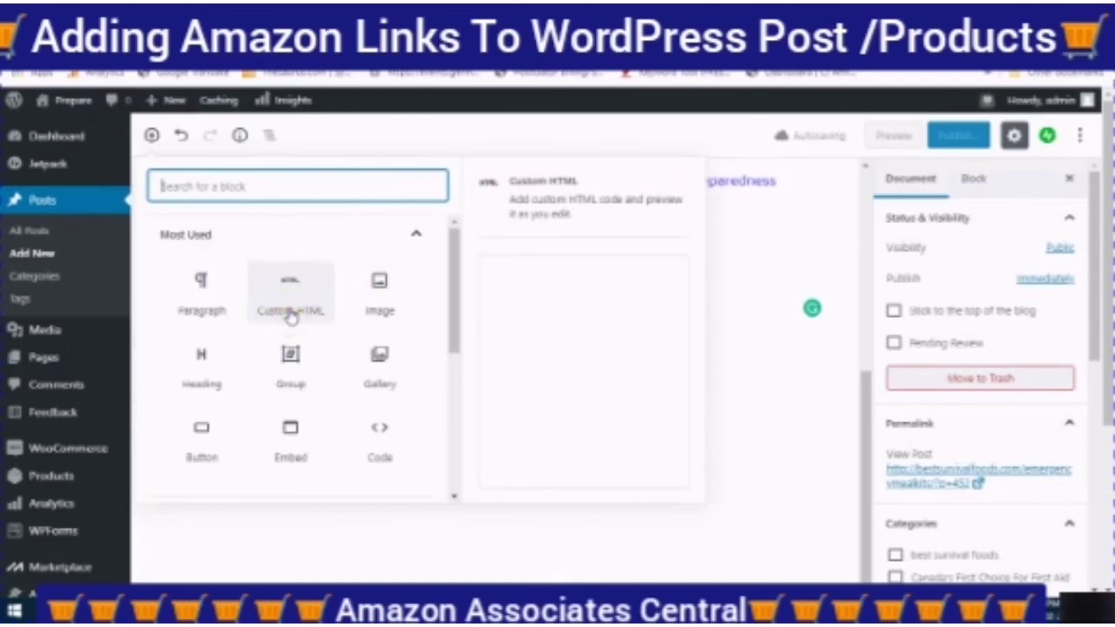
pyautogui.click(289, 313)
# - Paste the copied image link code into the Custom HTML block and preview it
pyautogui.click(199, 357)
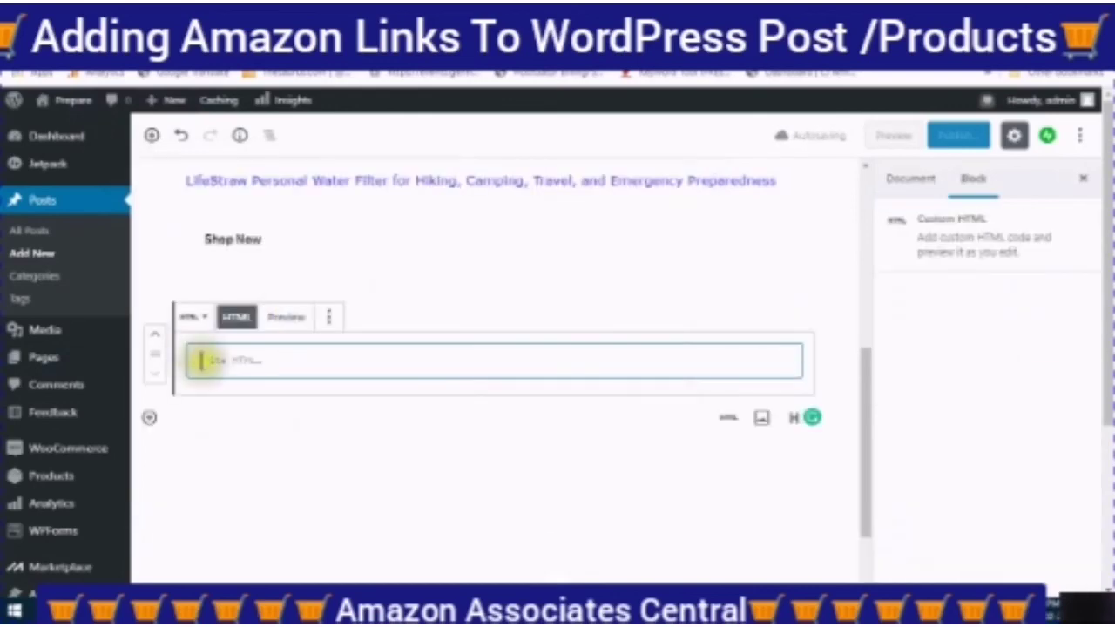
pyautogui.rightClick(202, 363)
pyautogui.click(237, 237)
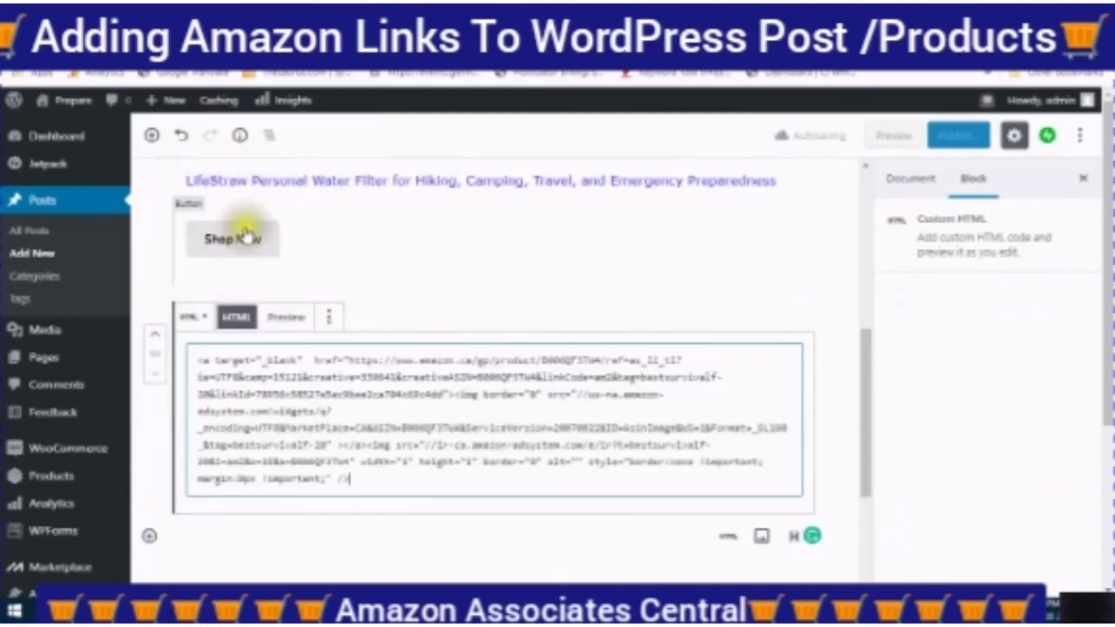
pyautogui.click(287, 318)
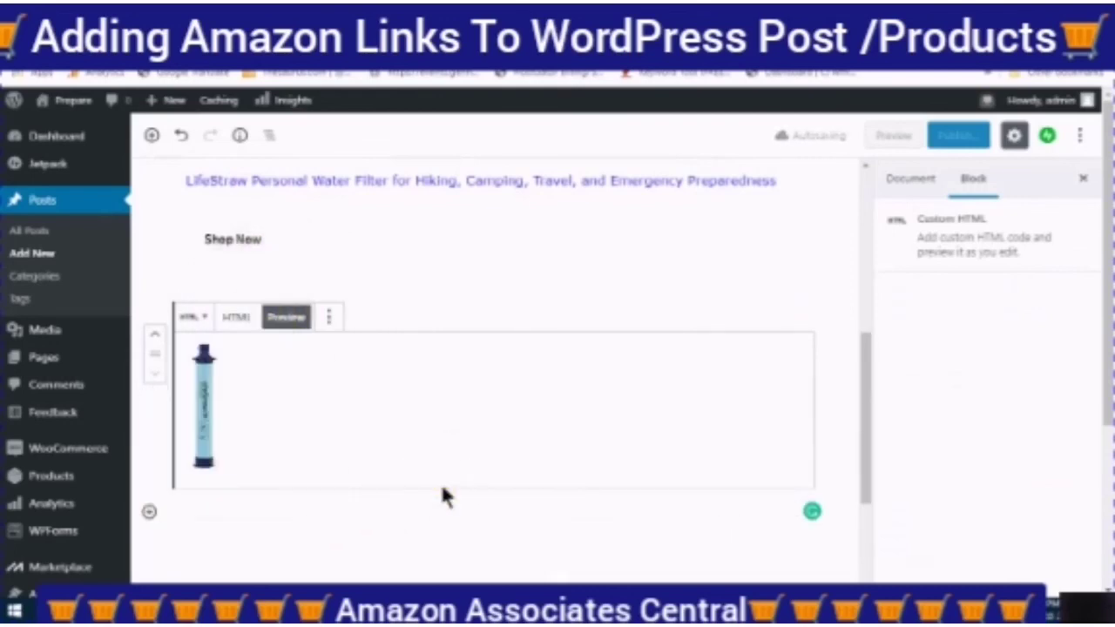
# - Switch back to Amazon Associates and examine the product link's Add to Widget options and the slideshow widget's live preview
pyautogui.click(430, 459)
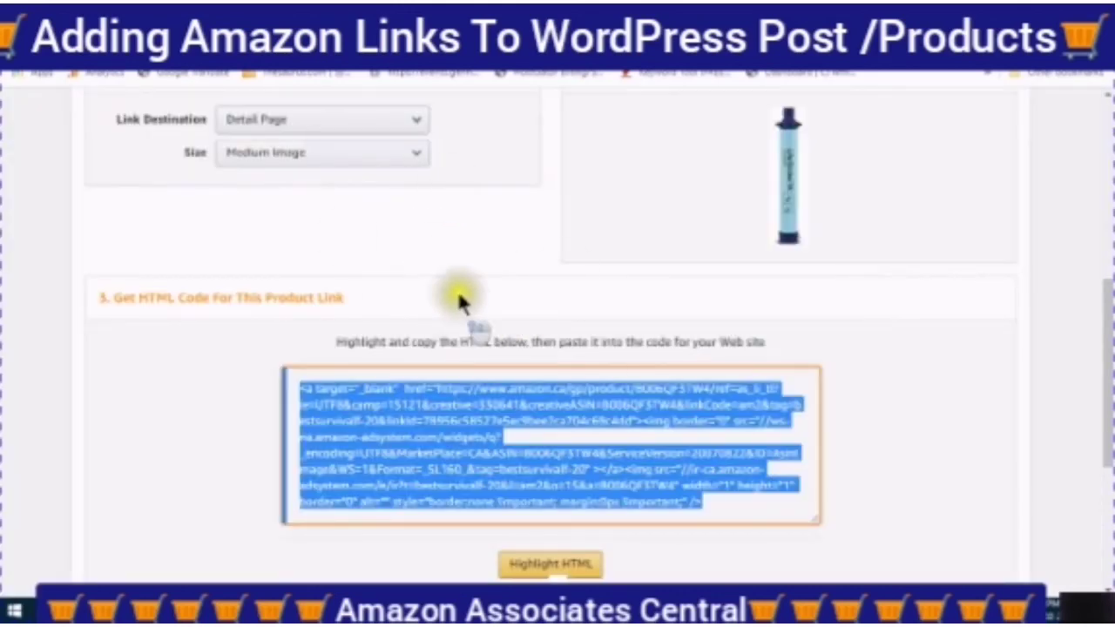
pyautogui.scroll(10, 515, 182)
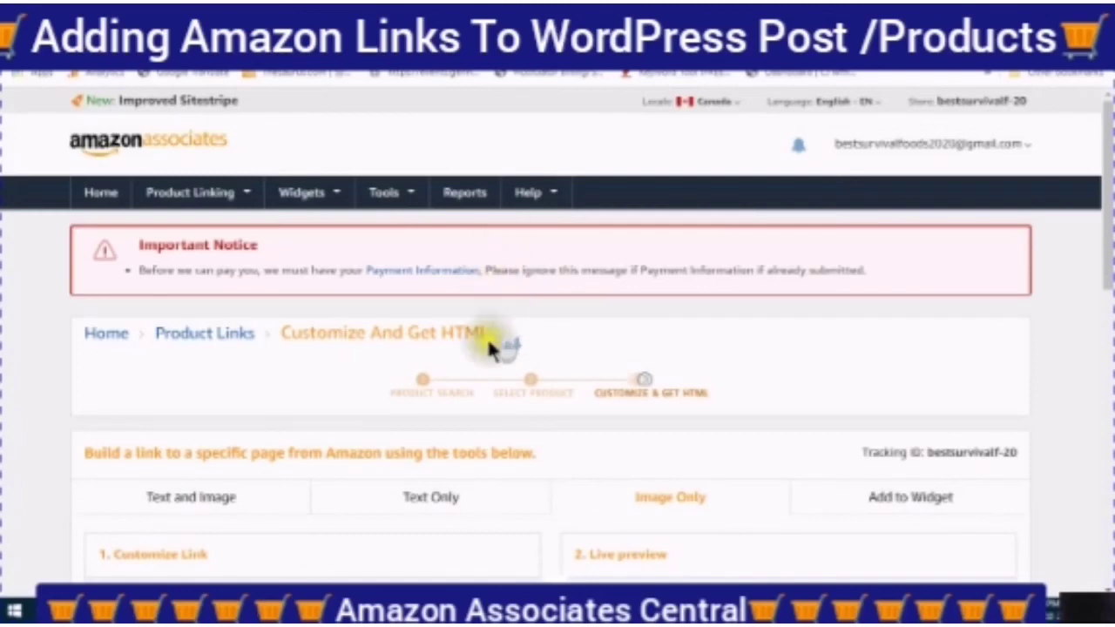
pyautogui.scroll(-10, 520, 447)
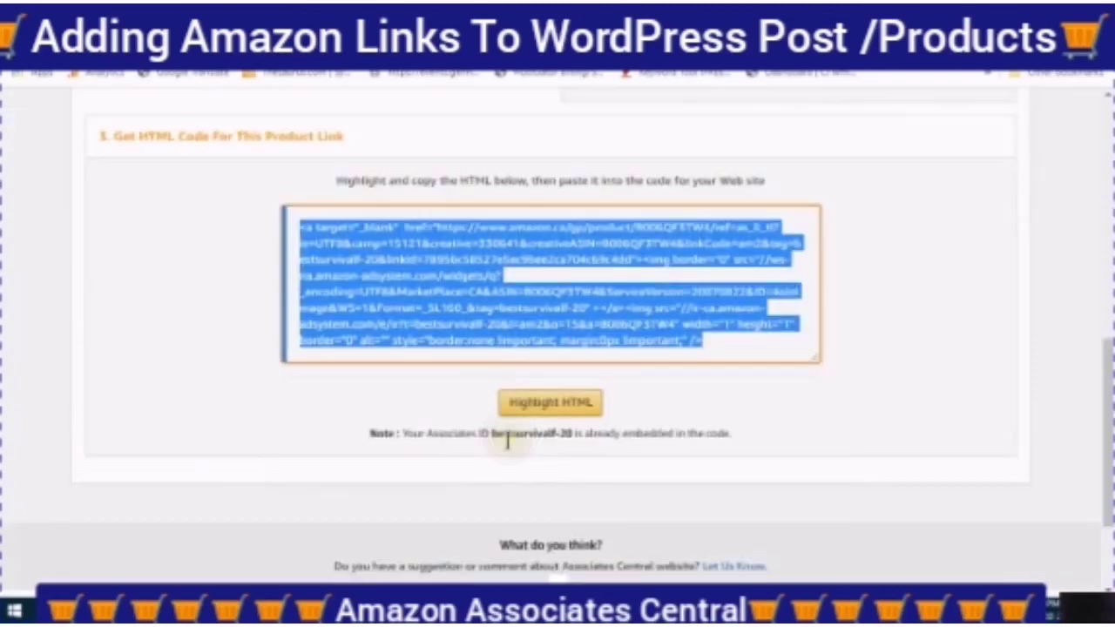
pyautogui.scroll(2, 487, 287)
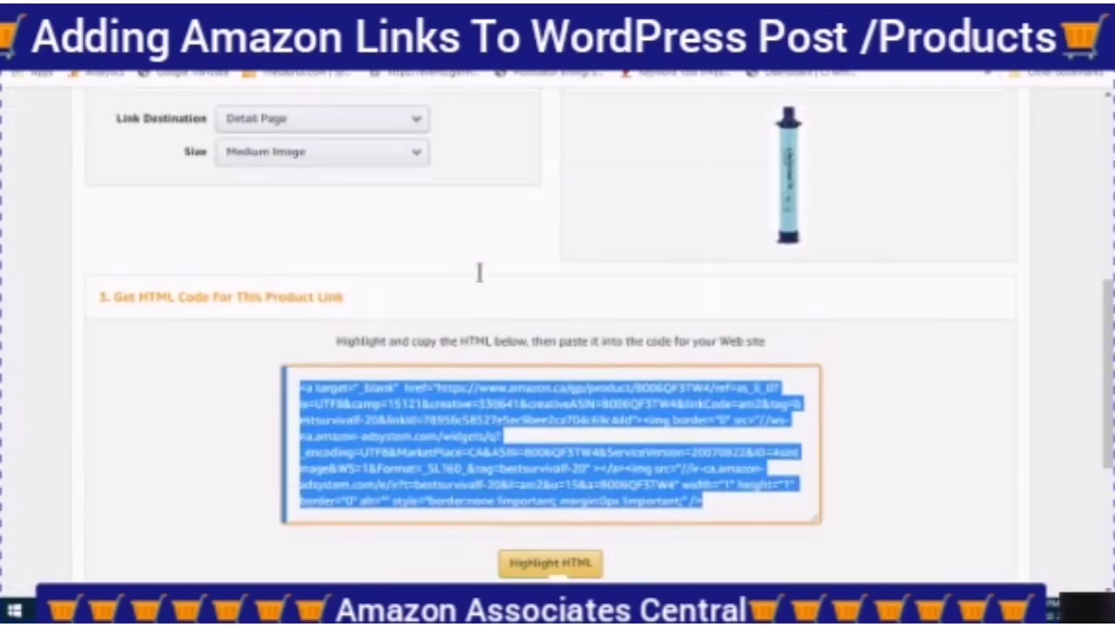
pyautogui.scroll(2, 470, 344)
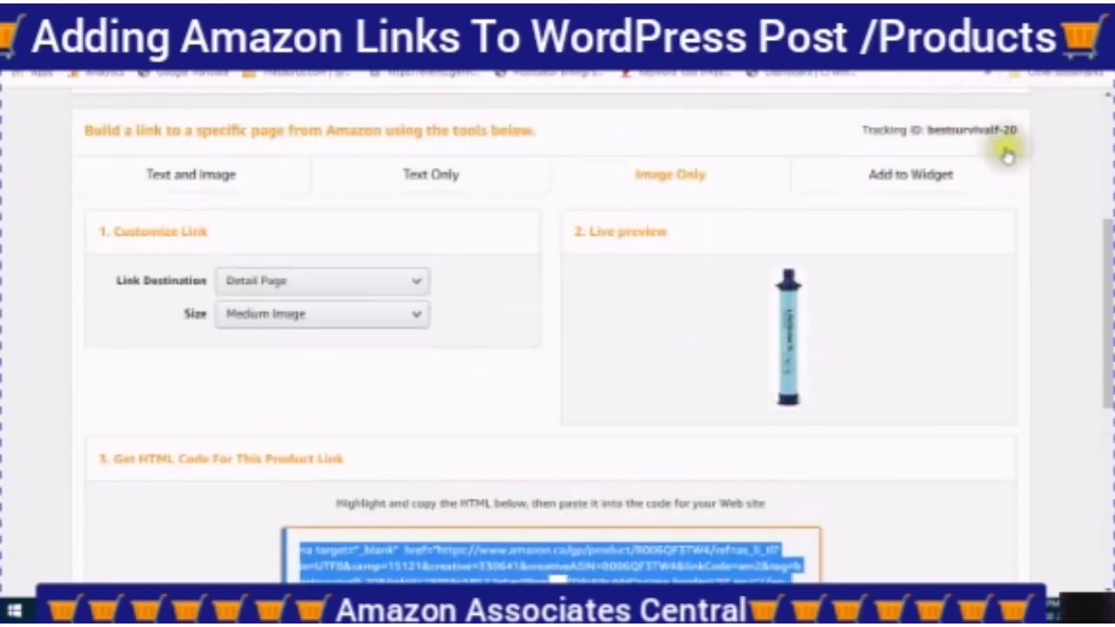
pyautogui.click(906, 180)
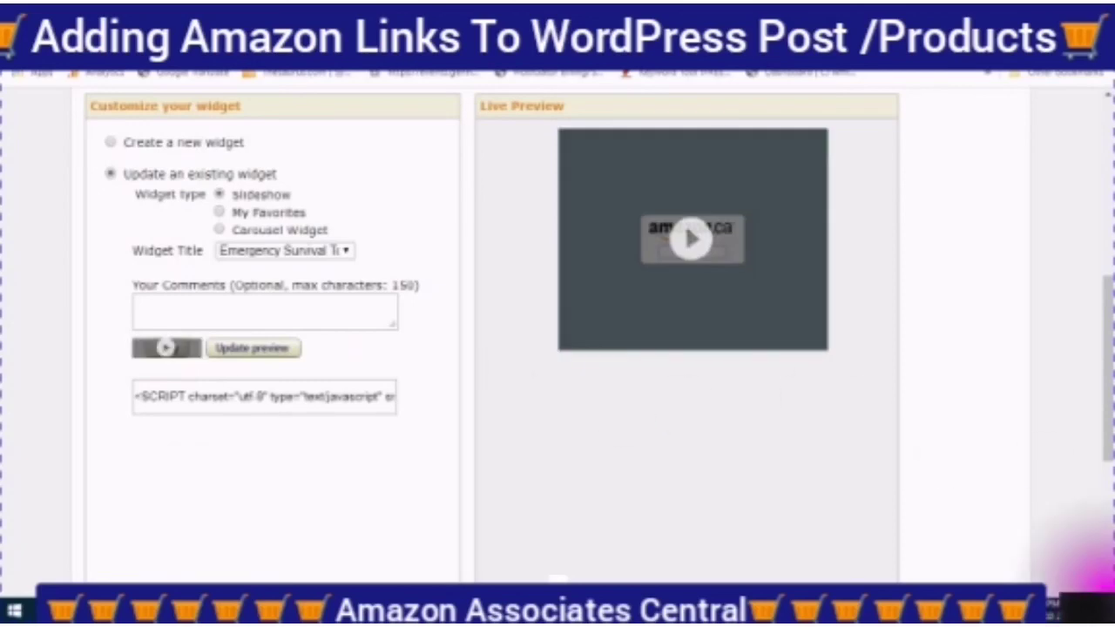
pyautogui.scroll(-2, 1099, 582)
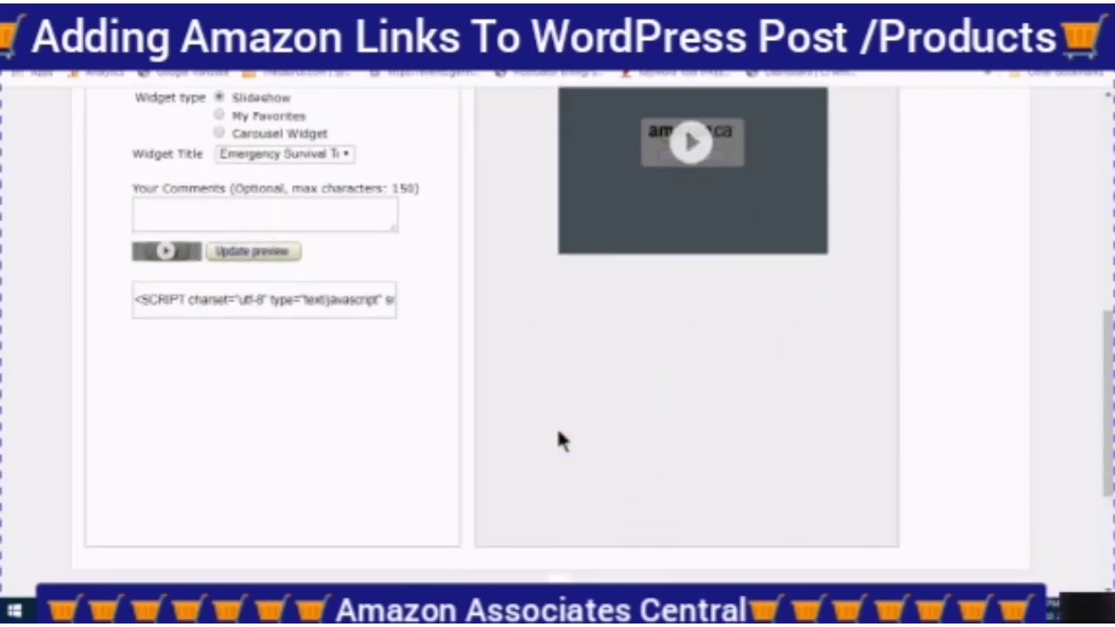
pyautogui.scroll(3, 531, 423)
pyautogui.scroll(-2, 495, 421)
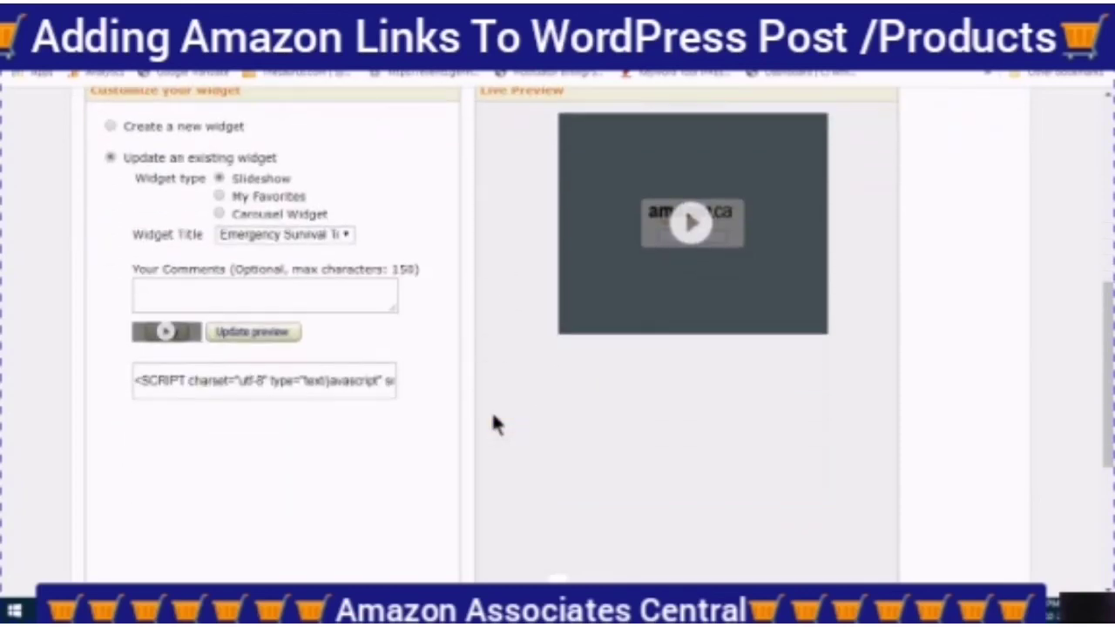
pyautogui.click(690, 225)
# - Open the Banner Links page and choose Gift Certificates from the promotional links
pyautogui.scroll(1, 520, 436)
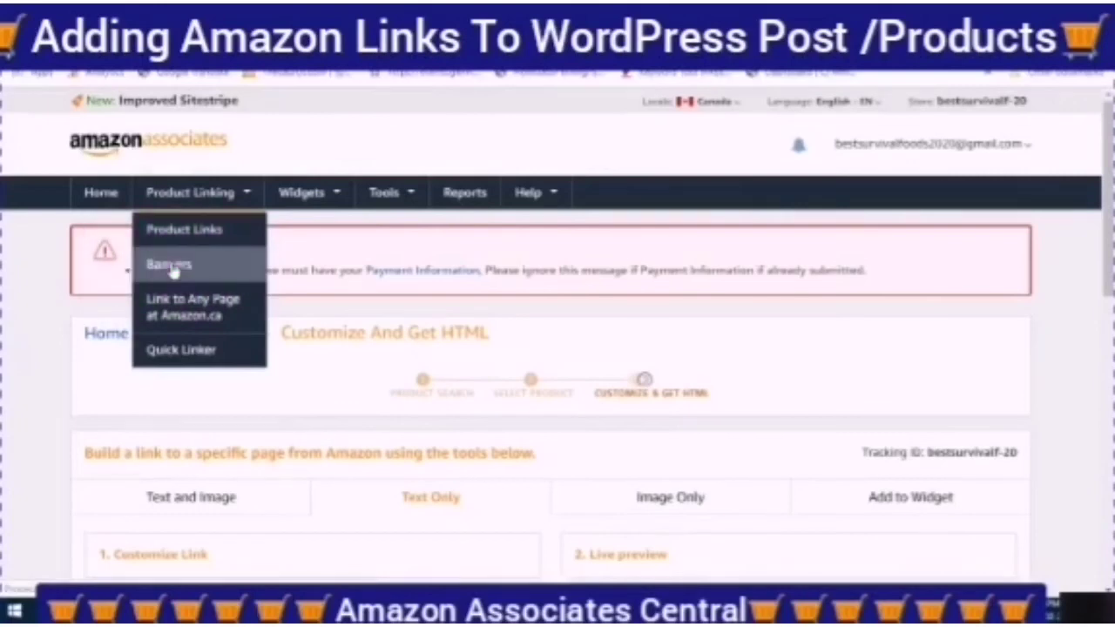
pyautogui.click(173, 264)
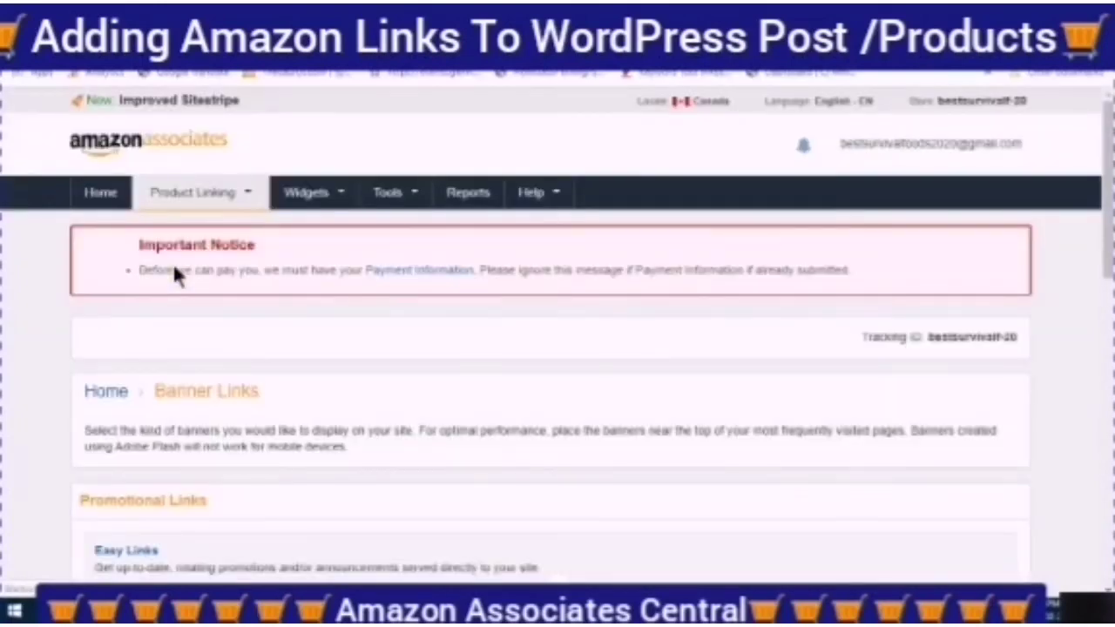
pyautogui.scroll(-3, 140, 296)
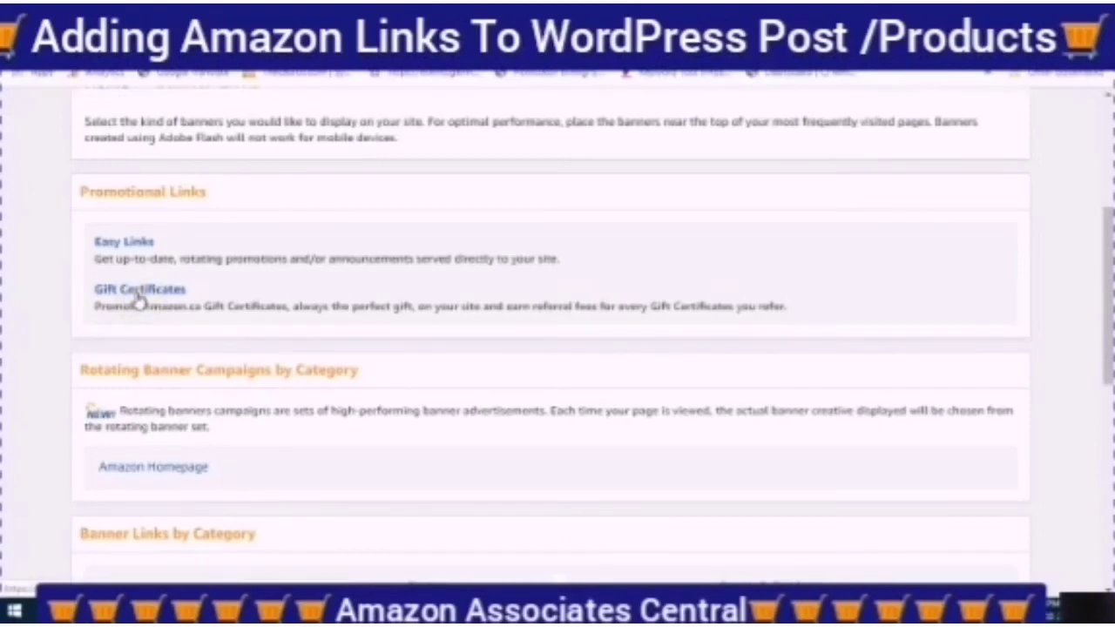
pyautogui.click(138, 296)
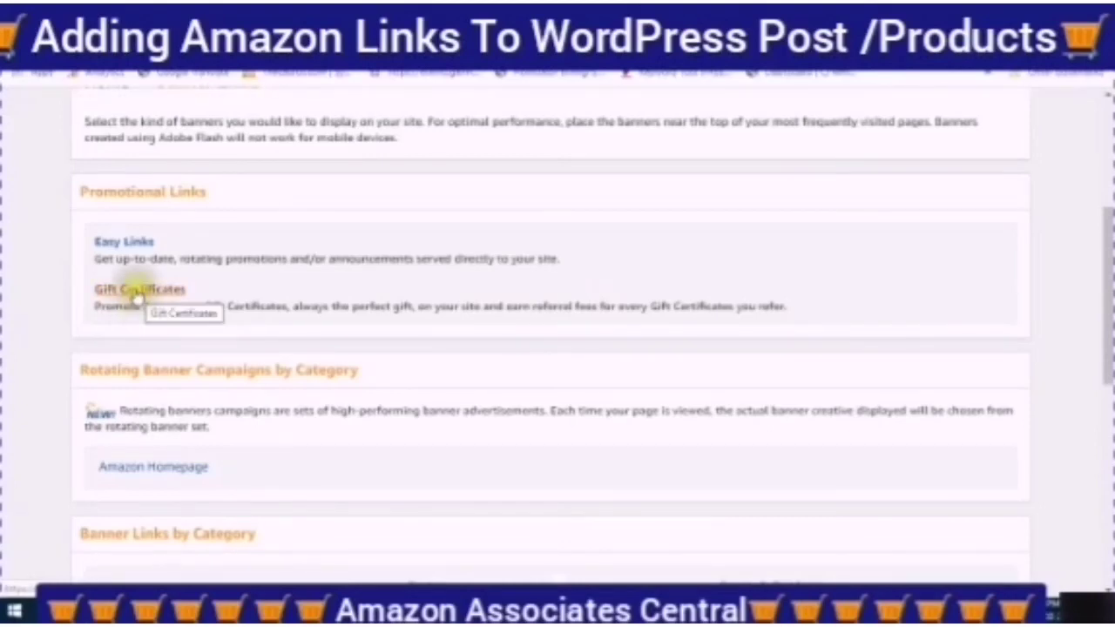
pyautogui.click(138, 296)
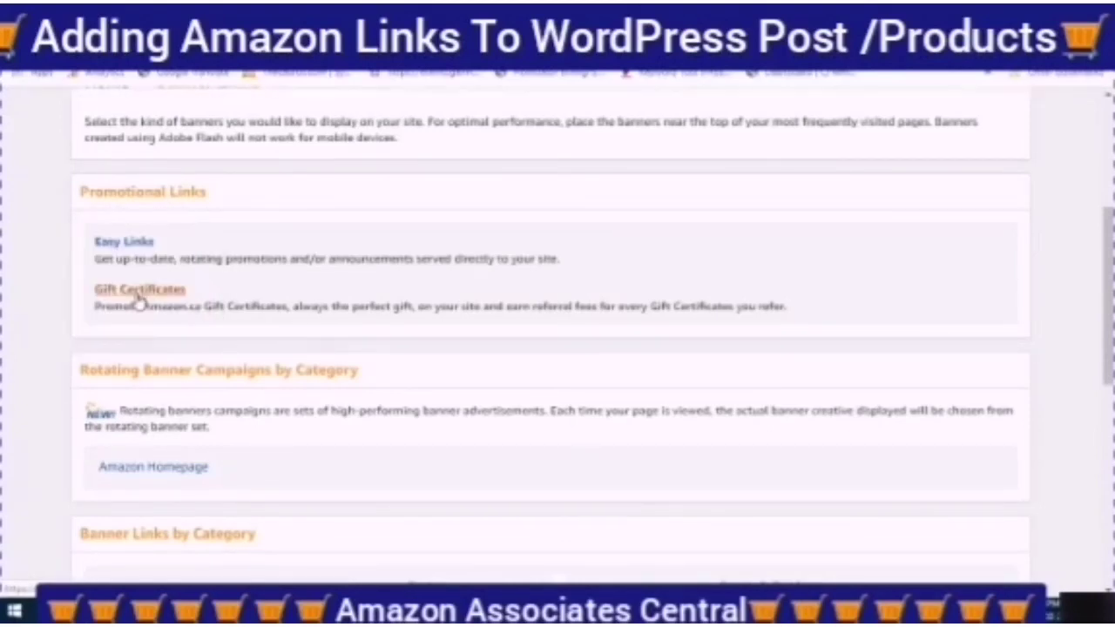